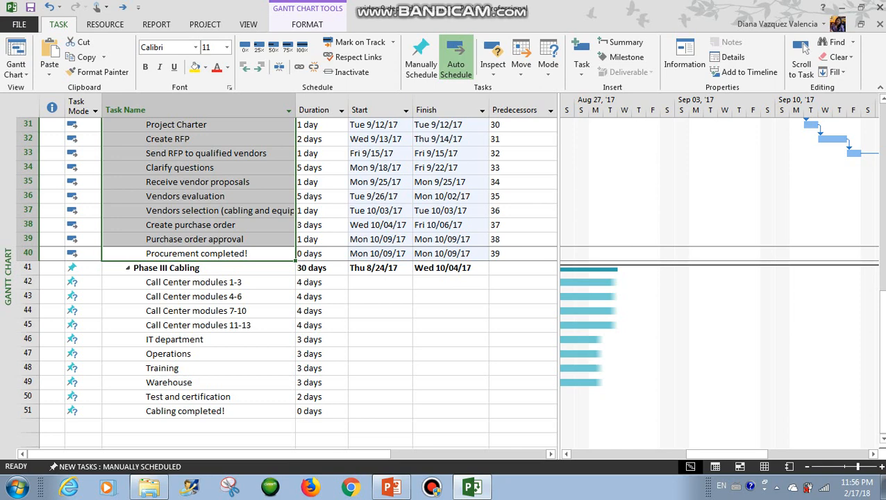
# - Add task ID 42, Call Center modules 1-3, as a Finish-to-Start predecessor of Call Center modules 4-6 in its task information
pyautogui.press('Down')
pyautogui.press('Down')
pyautogui.press('Down')
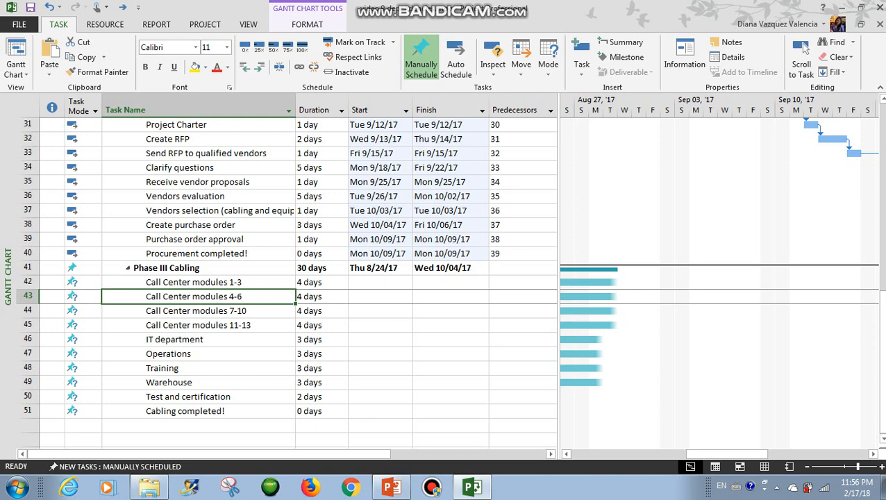
pyautogui.click(197, 282)
pyautogui.click(198, 296)
pyautogui.click(685, 59)
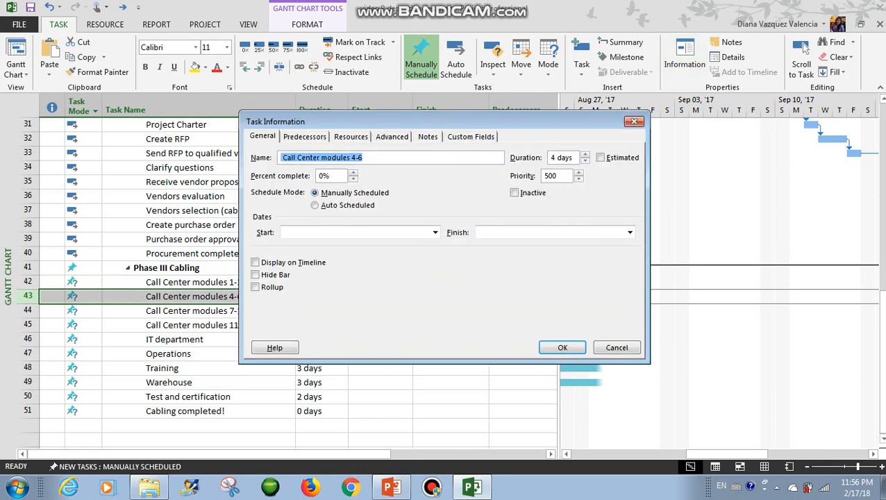
pyautogui.click(304, 136)
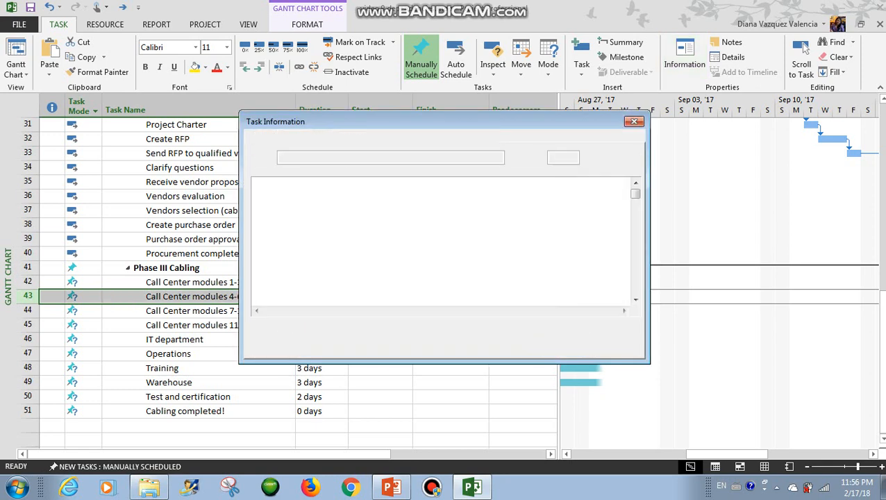
pyautogui.moveTo(361, 121); pyautogui.dragTo(500, 170)
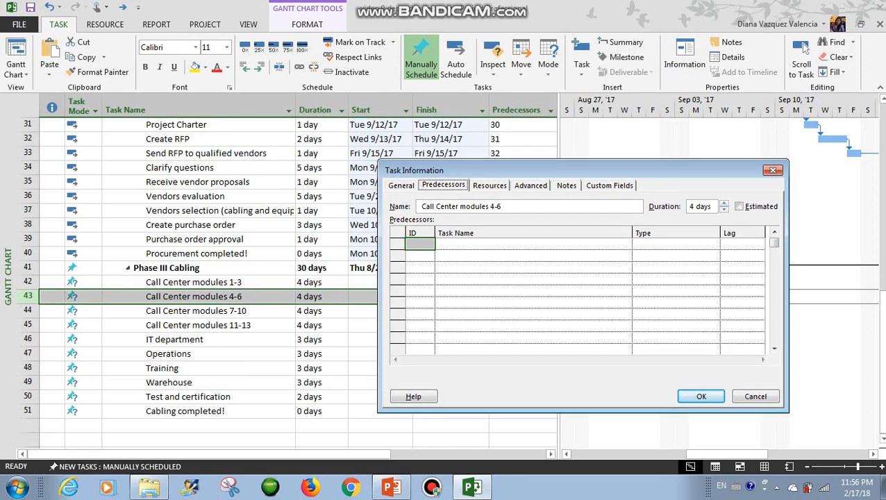
pyautogui.click(420, 244)
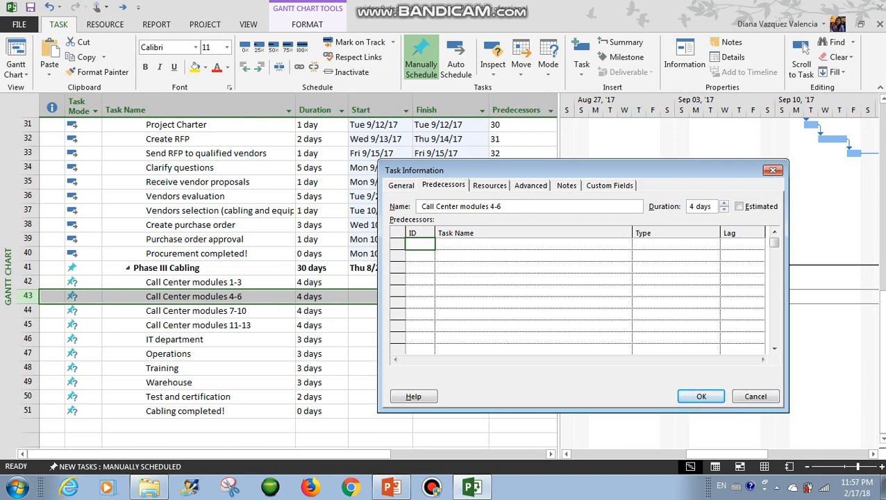
pyautogui.write('42')
pyautogui.press('Return')
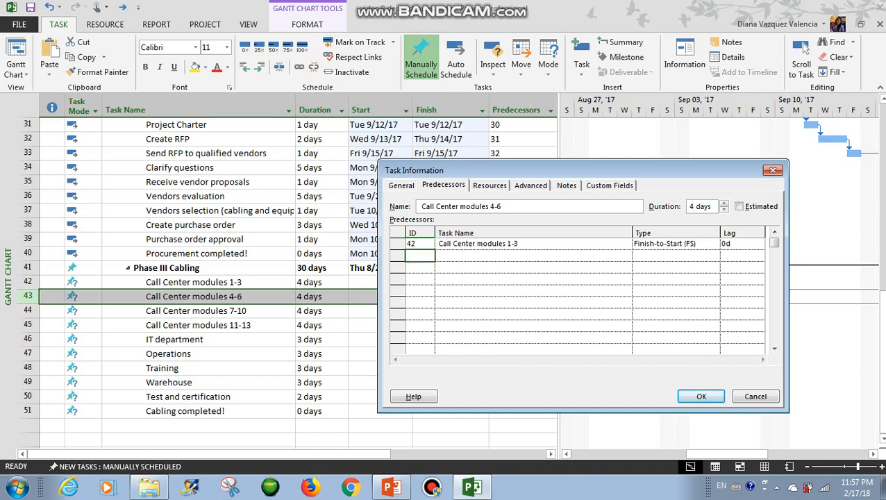
pyautogui.moveTo(451, 170); pyautogui.dragTo(177, 193)
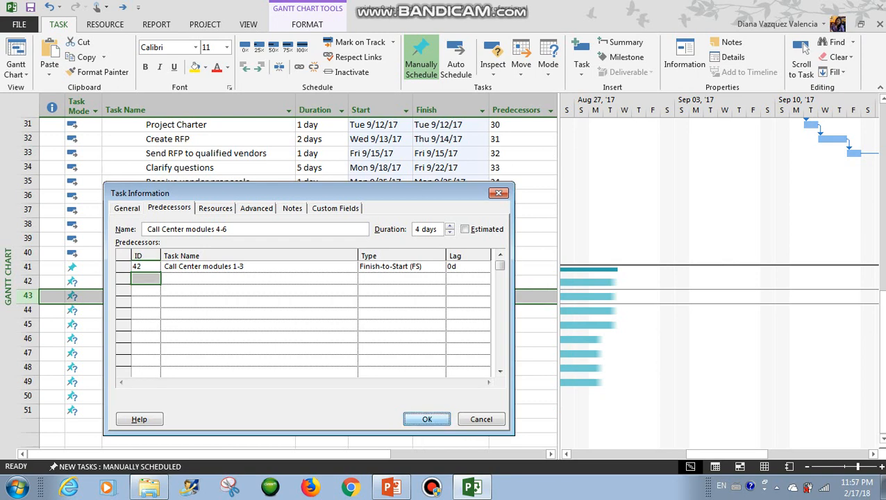
pyautogui.press('Return')
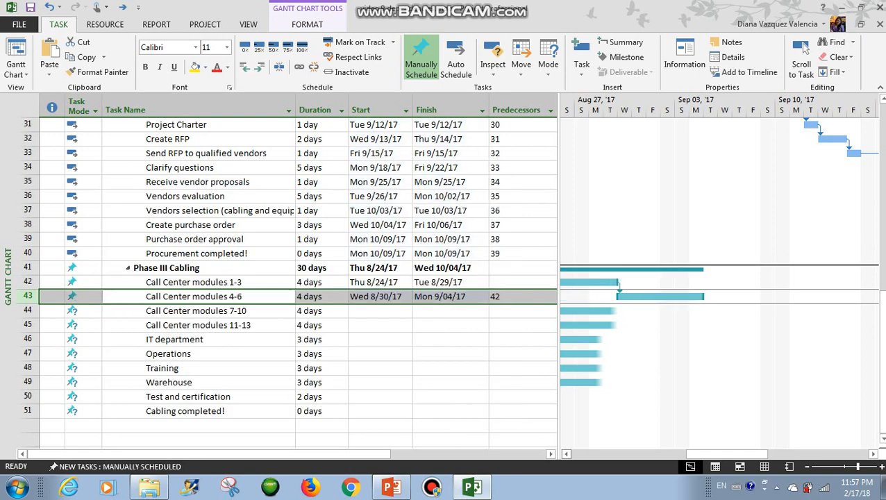
# - Change the dependency type between Call Center modules 4-6 and its predecessor to Start-to-Start (SS)
pyautogui.click(802, 48)
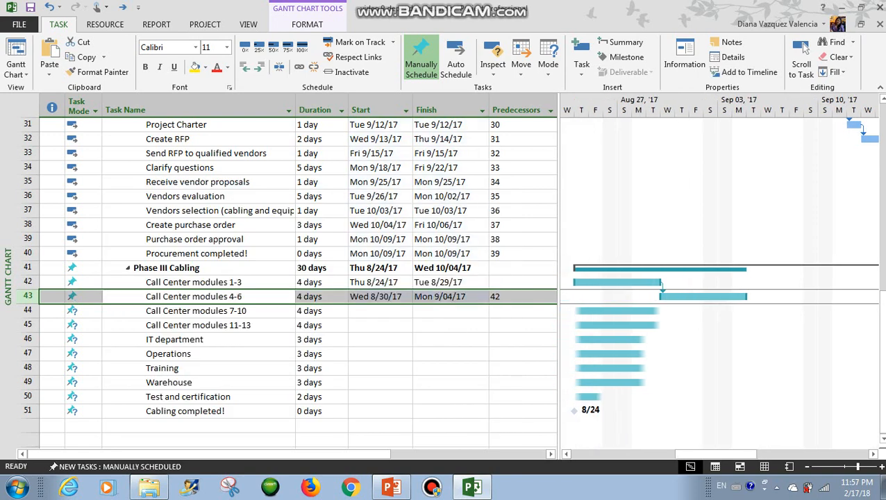
pyautogui.hotkey('shift', 'F2')
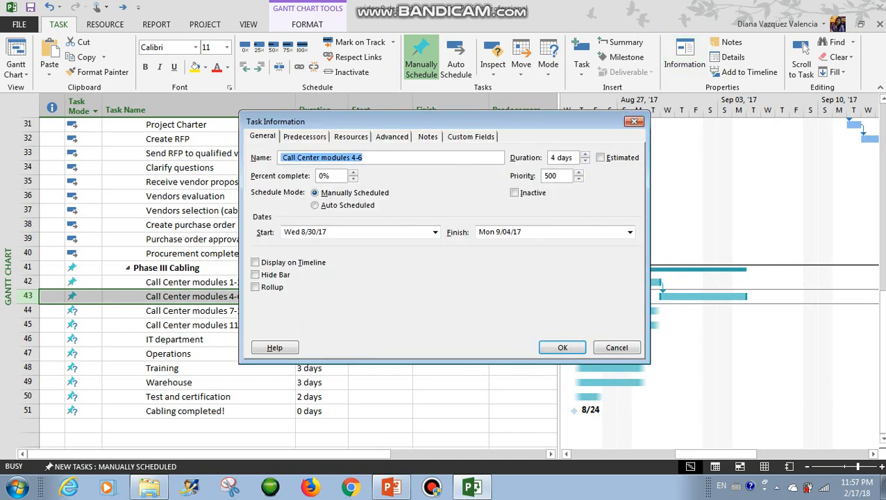
pyautogui.hotkey('ctrl', 'Tab')
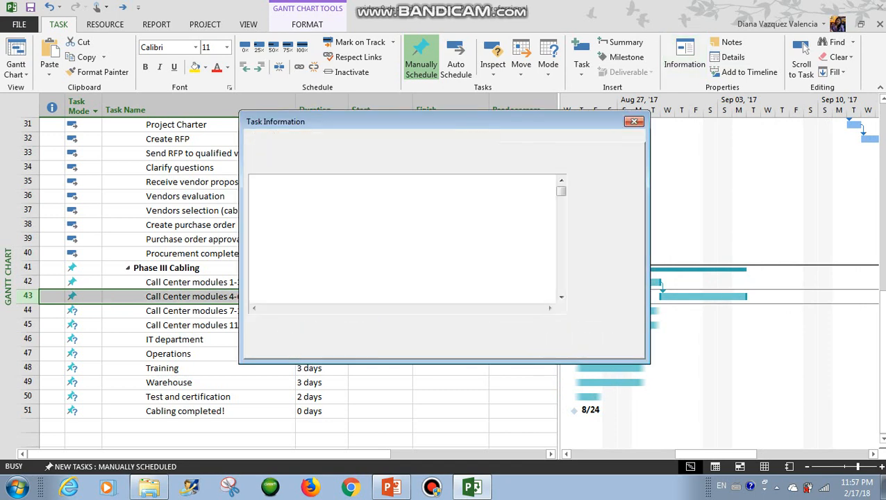
pyautogui.press('Tab')
pyautogui.press('Tab')
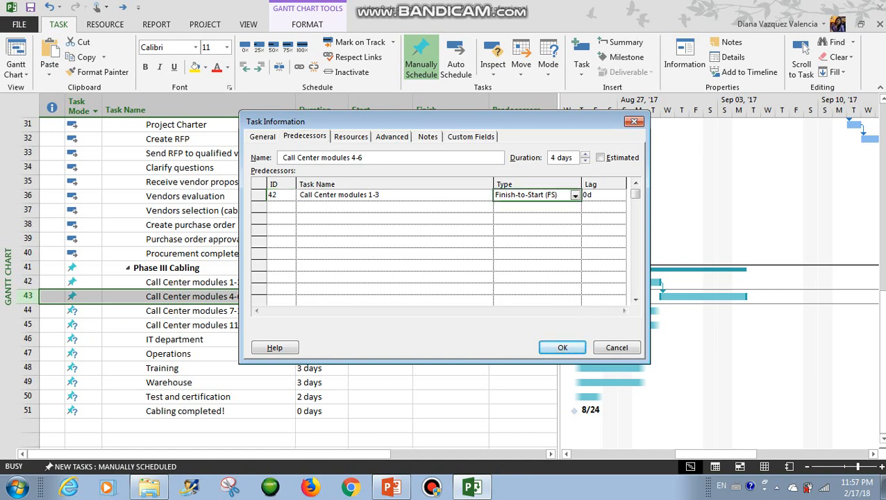
pyautogui.hotkey('alt', 'Down')
pyautogui.press('Down')
pyautogui.press('Return')
pyautogui.moveTo(444, 121); pyautogui.dragTo(345, 120)
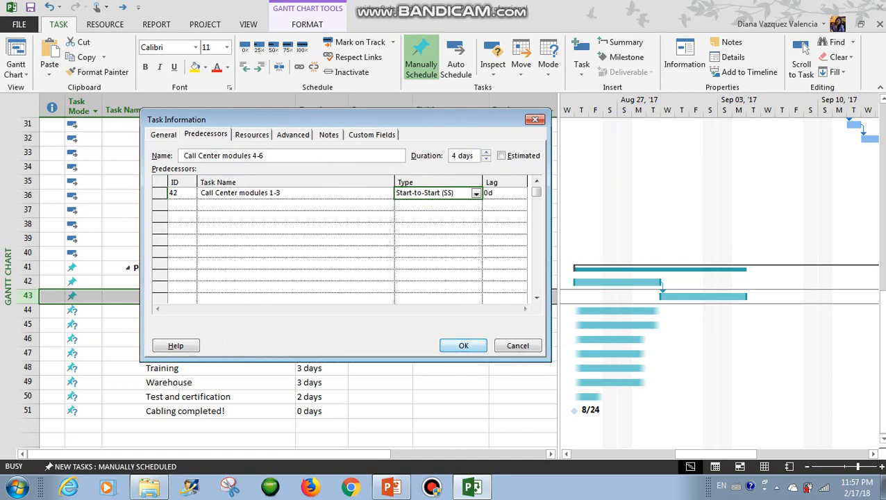
pyautogui.press('Return')
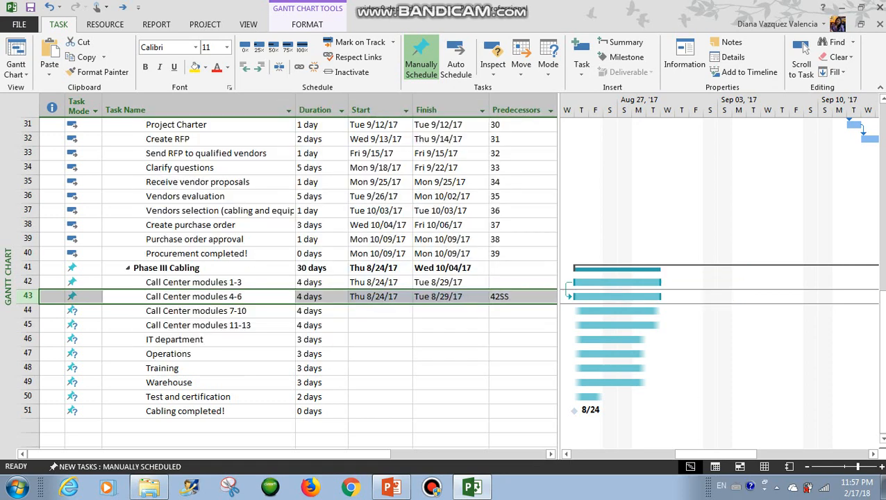
# - Change the predecessor link type of Call Center modules 4-6 to Finish-to-Finish (FF)
pyautogui.hotkey('shift', 'F2')
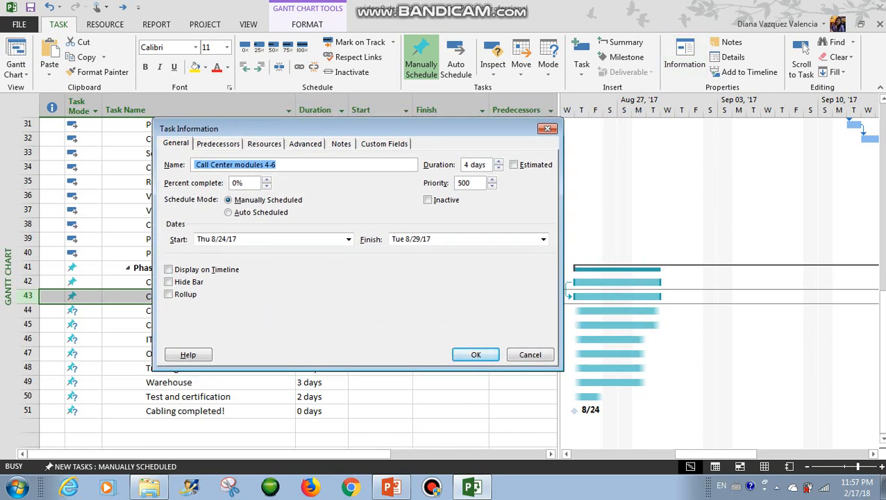
pyautogui.click(218, 143)
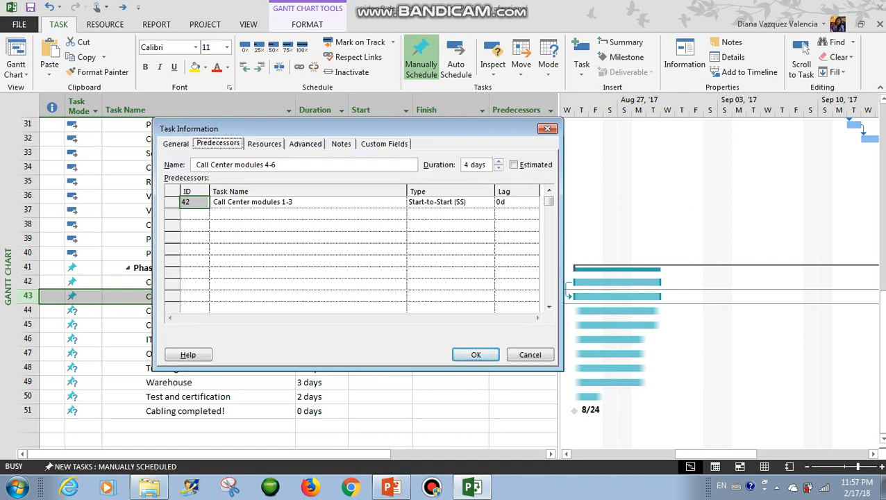
pyautogui.click(447, 202)
pyautogui.click(489, 202)
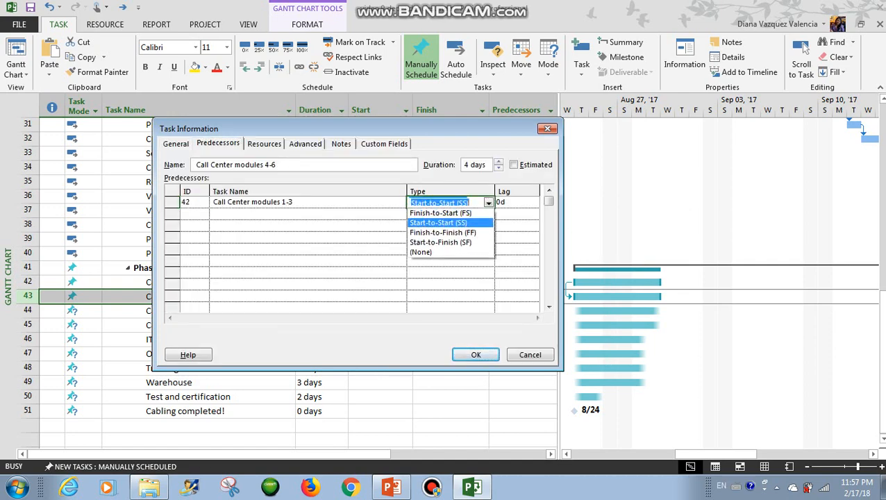
pyautogui.click(443, 233)
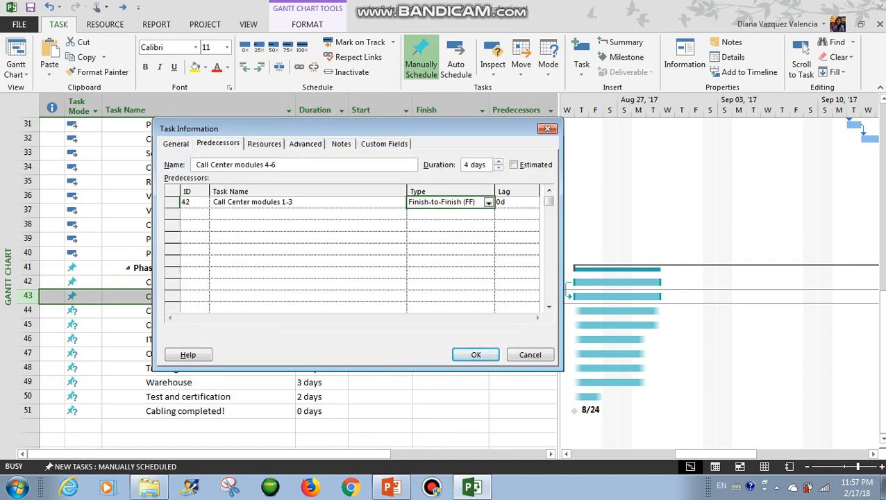
pyautogui.moveTo(312, 128); pyautogui.dragTo(216, 128)
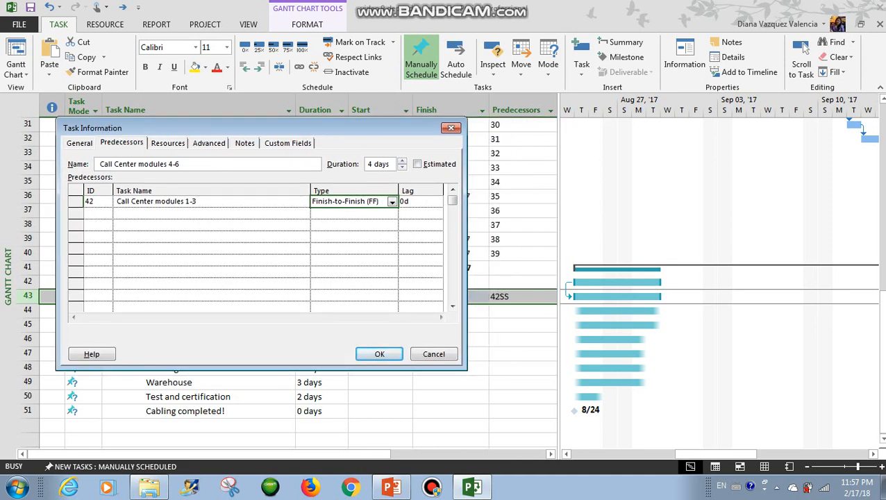
pyautogui.click(379, 355)
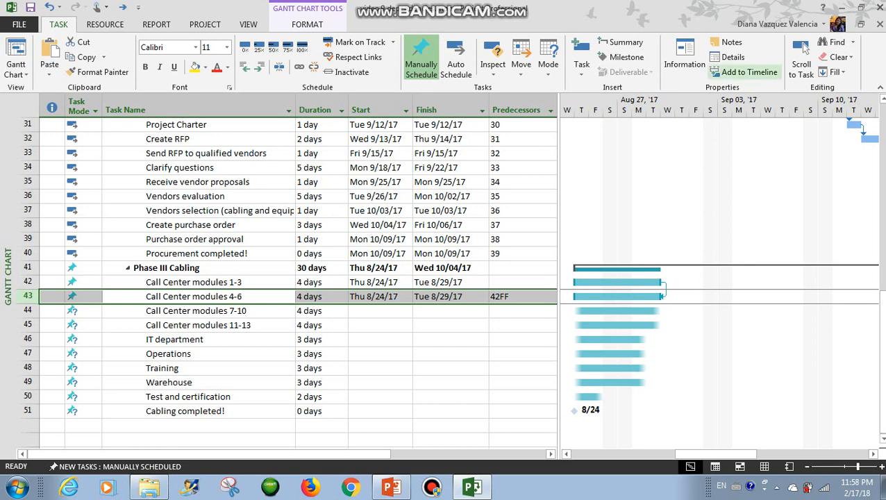
# - Change the predecessor link type of Call Center modules 4-6 to Start-to-Finish (SF)
pyautogui.click(685, 57)
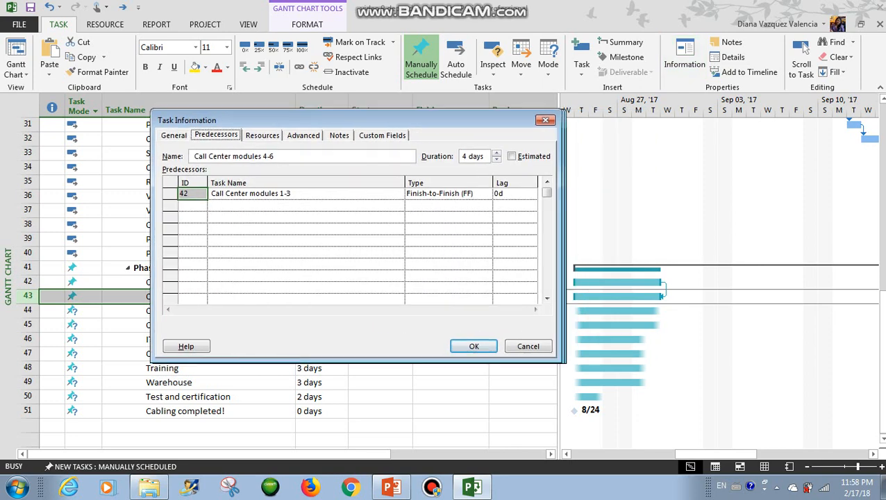
pyautogui.moveTo(347, 121); pyautogui.dragTo(245, 119)
pyautogui.click(347, 193)
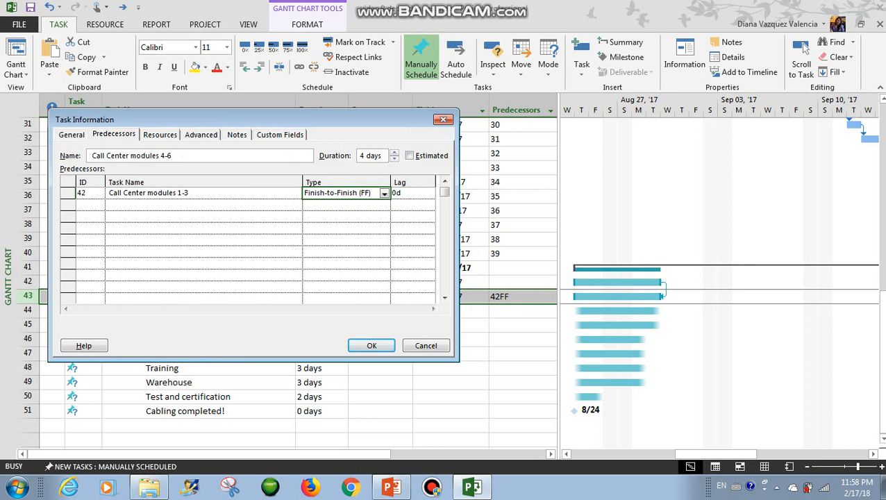
pyautogui.click(384, 193)
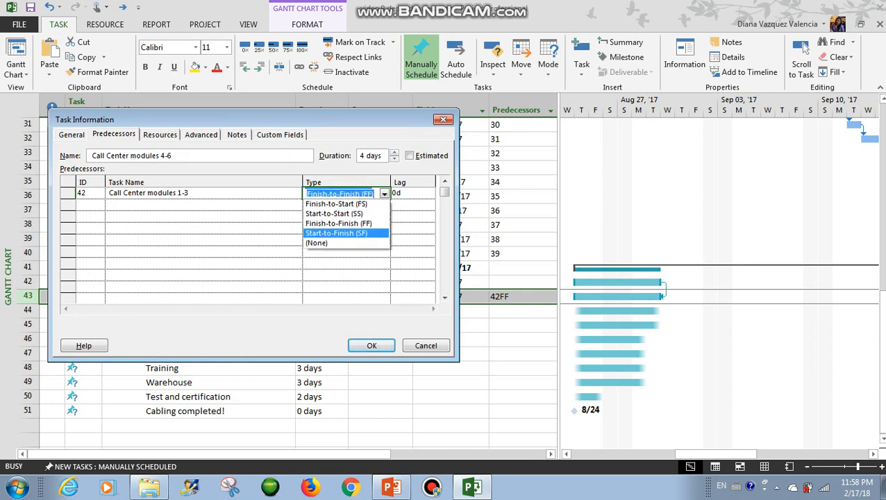
pyautogui.click(336, 233)
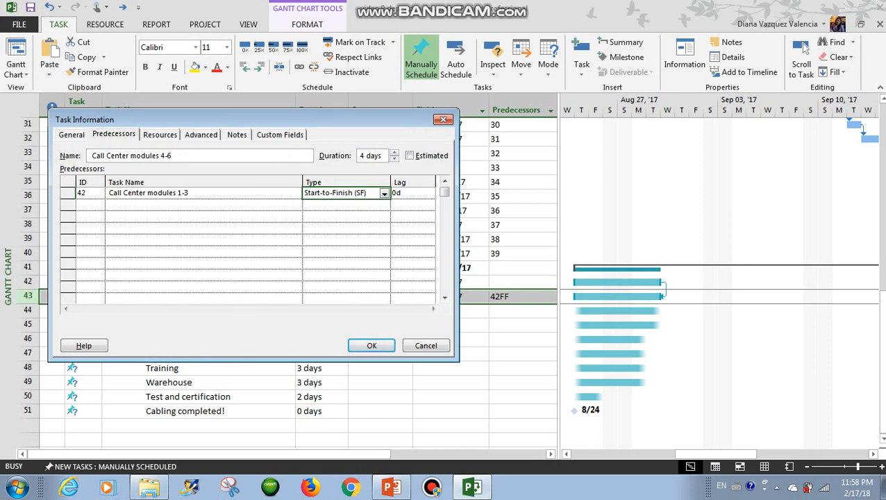
pyautogui.click(371, 345)
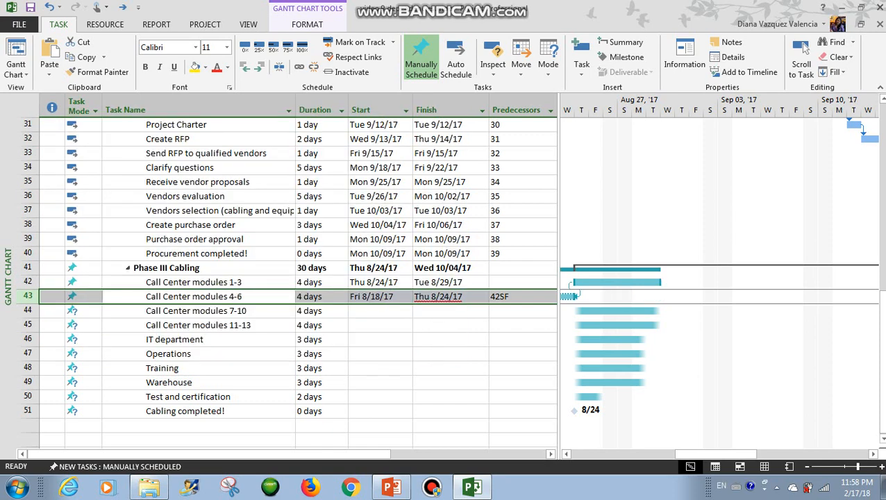
# - Set the dependency type of Call Center modules 4-6 on Call Center modules 1-3 back to Finish-to-Start (FS)
pyautogui.click(802, 52)
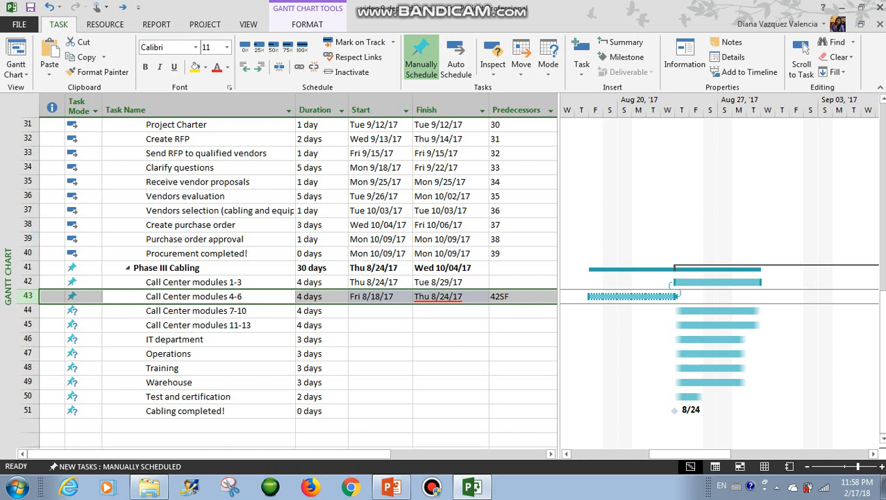
pyautogui.hotkey('shift', 'F2')
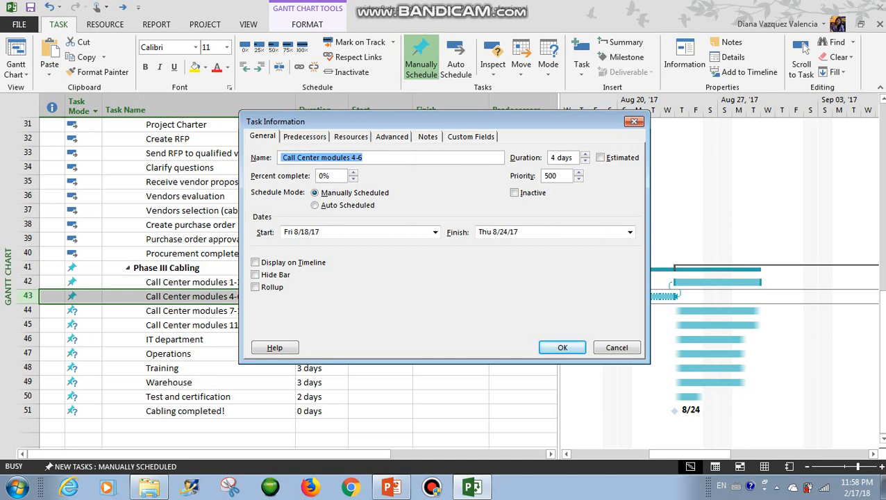
pyautogui.hotkey('ctrl', 'Tab')
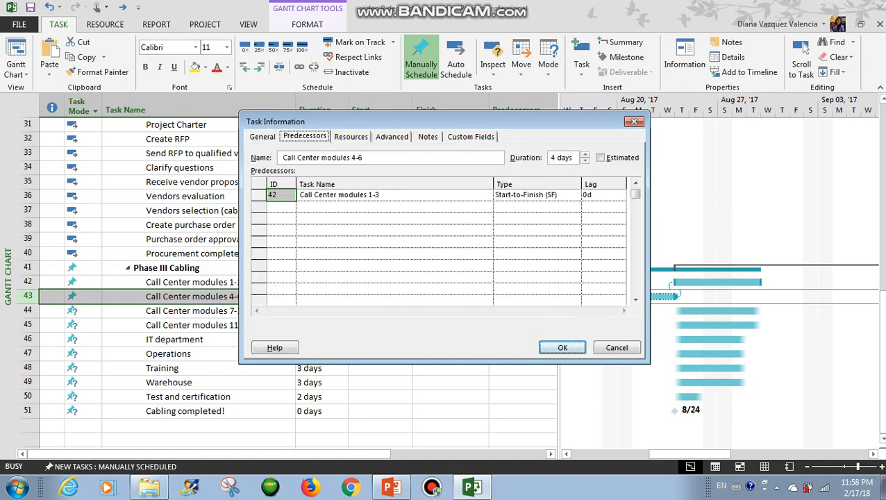
pyautogui.press('Tab')
pyautogui.press('Tab')
pyautogui.click(574, 196)
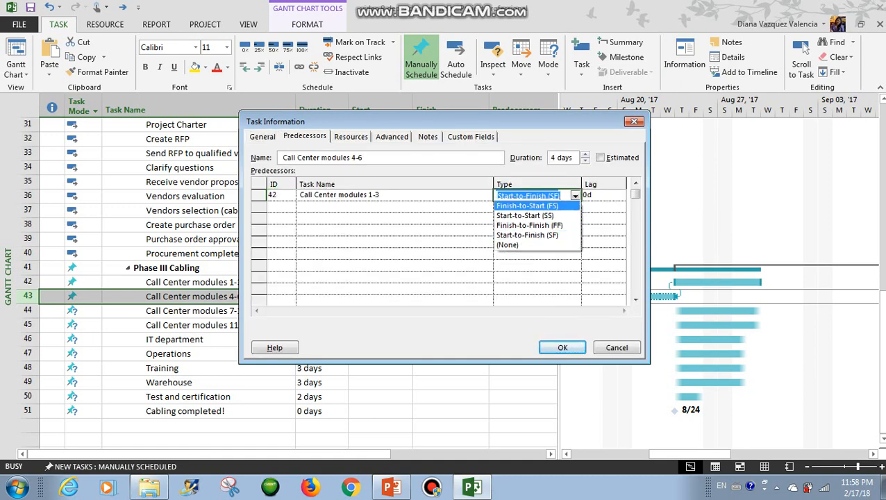
pyautogui.press('Return')
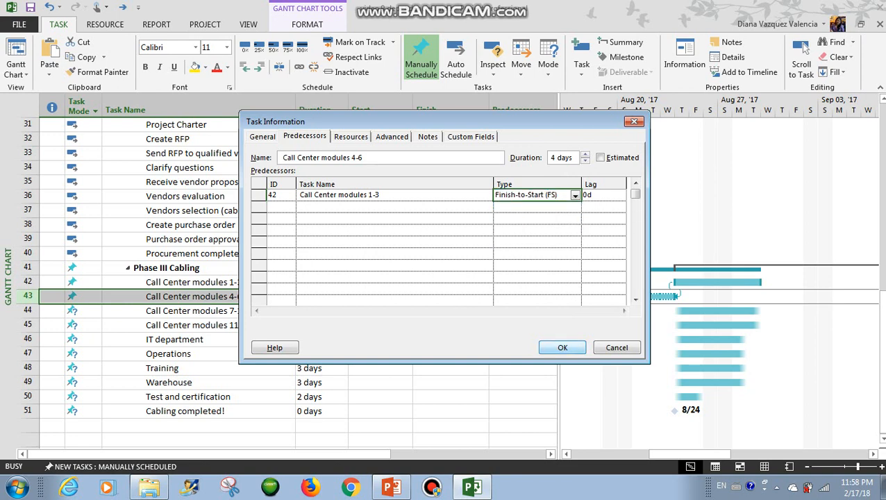
pyautogui.press('Return')
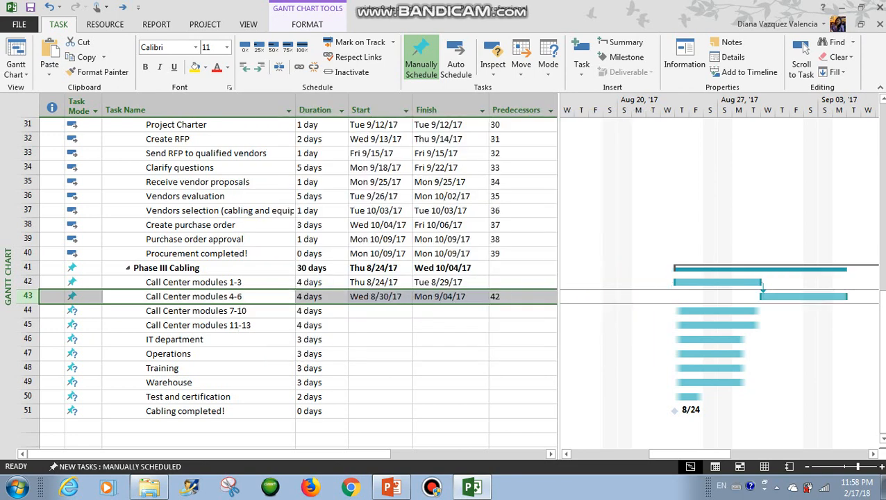
# - Set all Phase III Cabling rows, from the summary task through Cabling completed!, to Auto Schedule and link them in sequence
pyautogui.moveTo(185, 411); pyautogui.dragTo(186, 268)
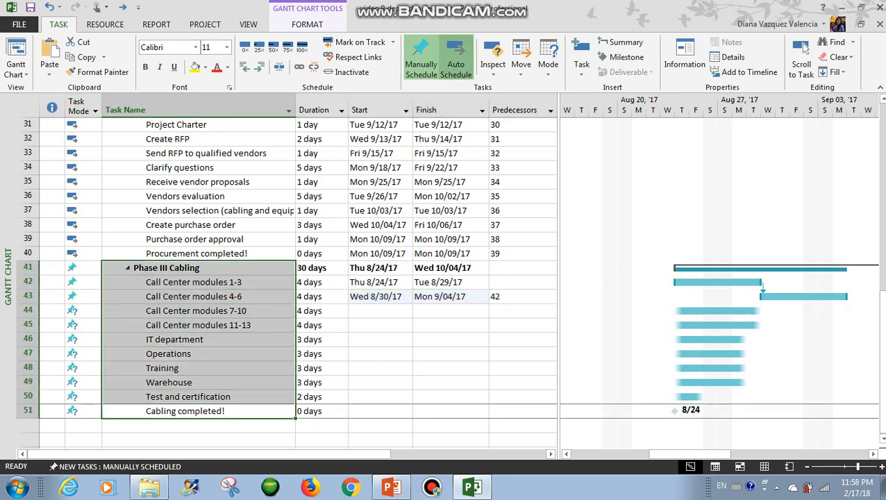
pyautogui.click(455, 59)
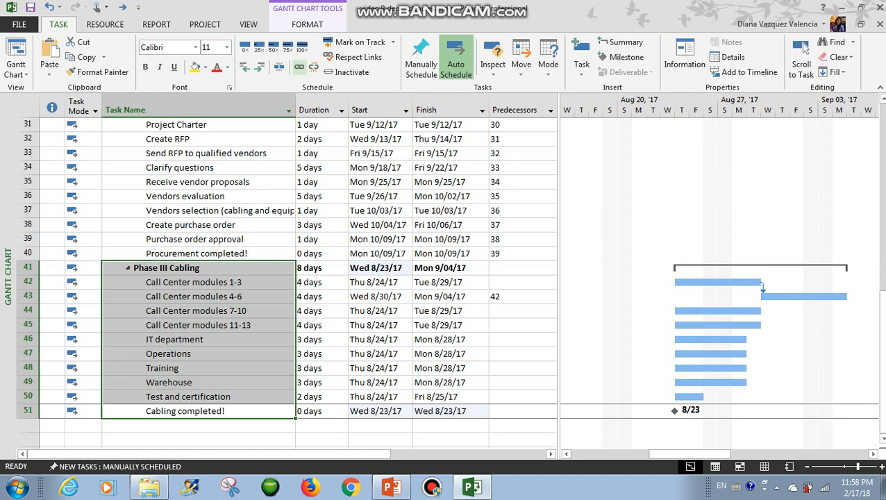
pyautogui.hotkey('ctrl', 'F2')
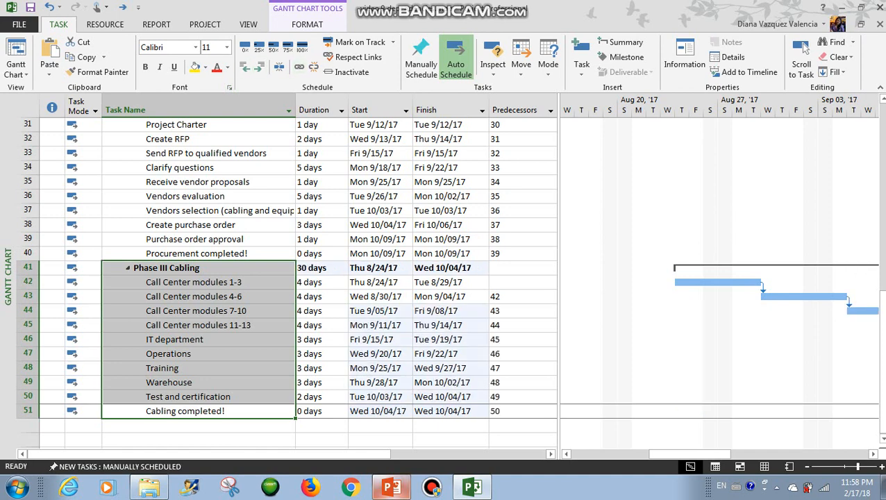
# - Switch to the PowerPoint presentation and view the slide on the two methods of creating dependencies
pyautogui.click(391, 487)
pyautogui.scroll(-3, 72, 277)
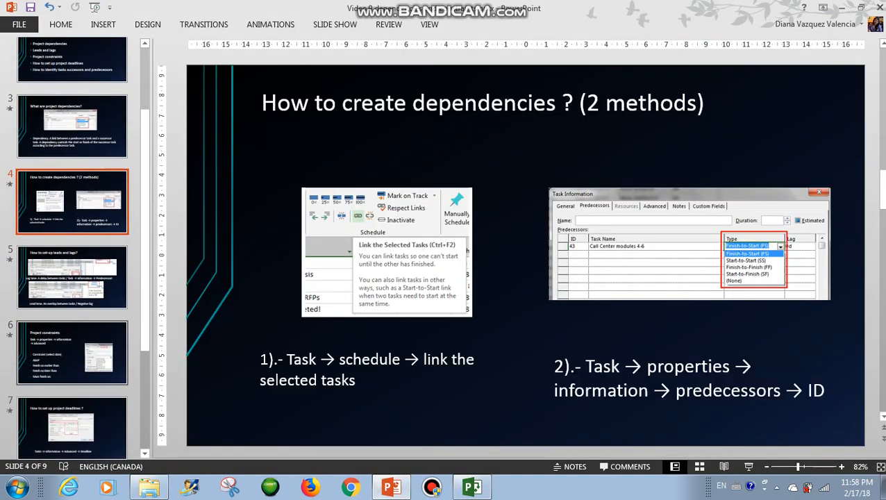
# - View the slide on how to set up leads and lags and switch back to the plan in Microsoft Project
pyautogui.click(72, 277)
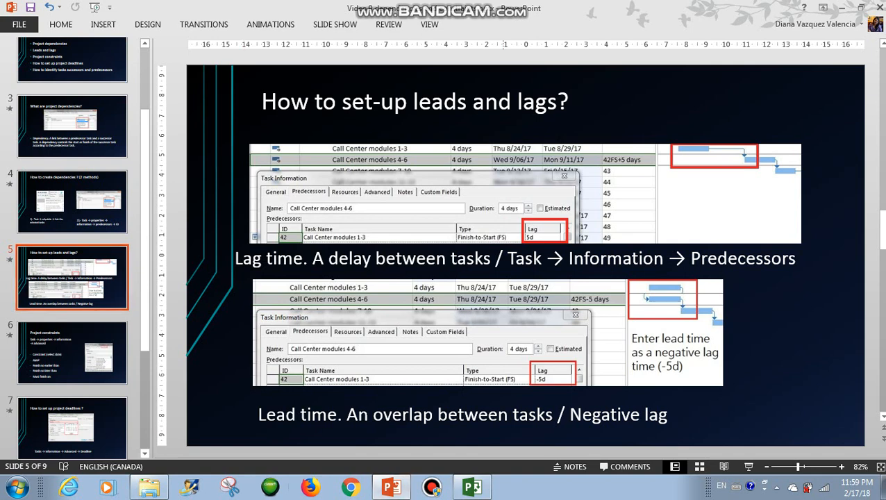
pyautogui.click(472, 487)
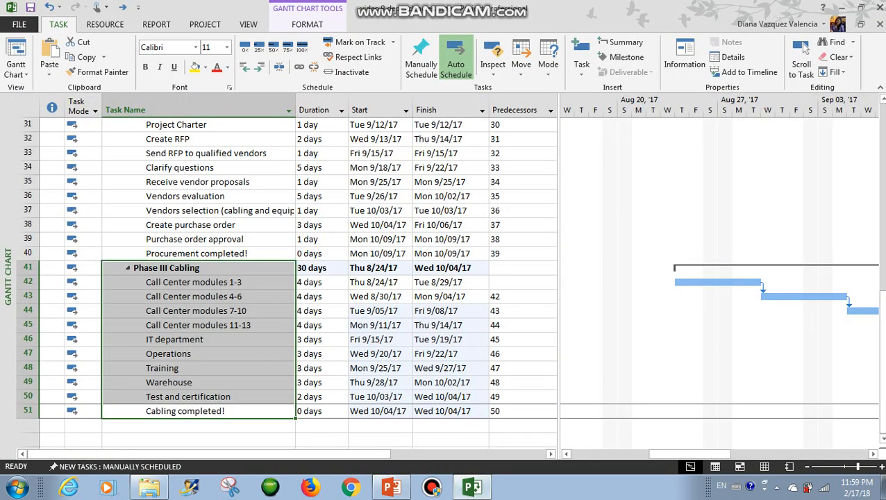
pyautogui.click(803, 48)
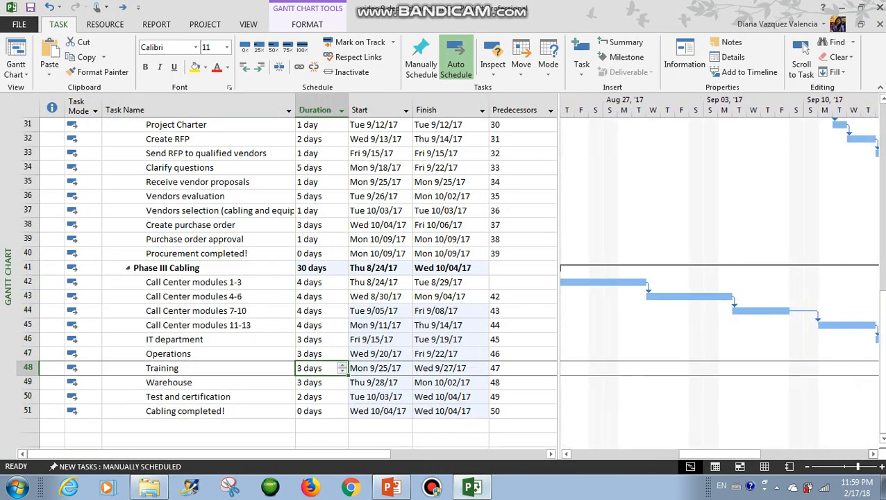
# - Set a lag of 3 days on the Finish-to-Start link from Call Center modules 1-3 to Call Center modules 4-6
pyautogui.click(197, 296)
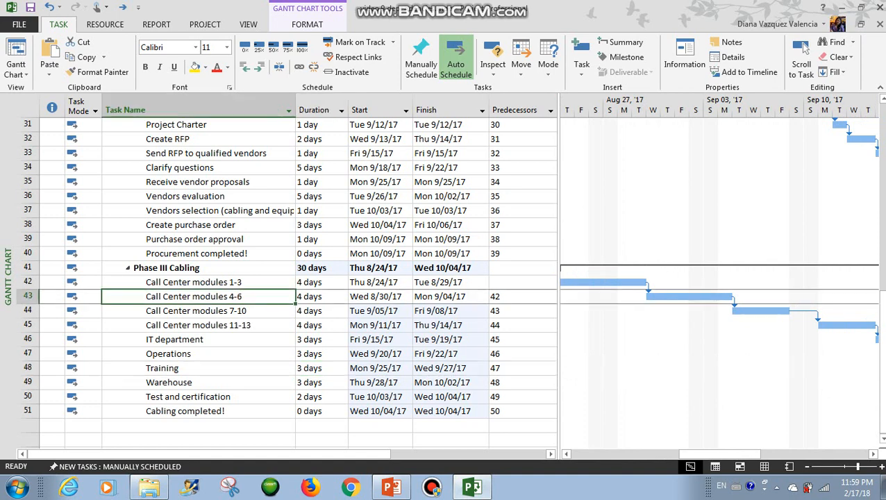
pyautogui.hotkey('shift', 'F2')
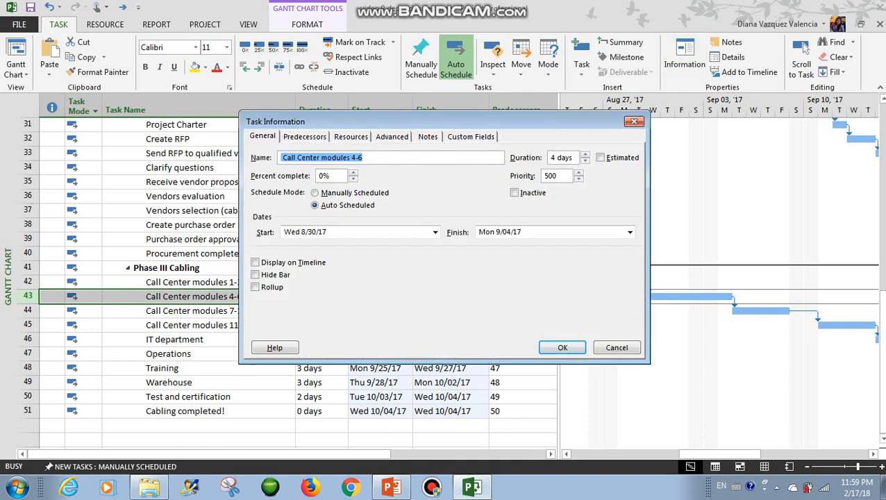
pyautogui.hotkey('ctrl', 'Tab')
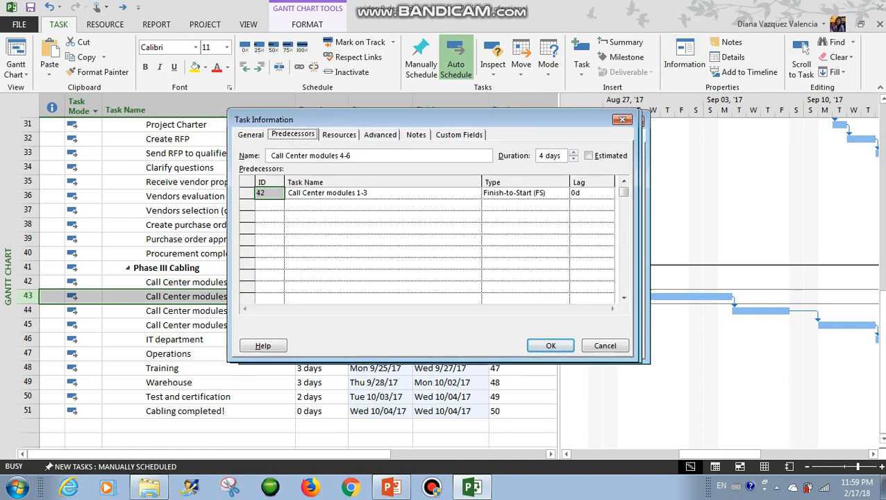
pyautogui.click(490, 190)
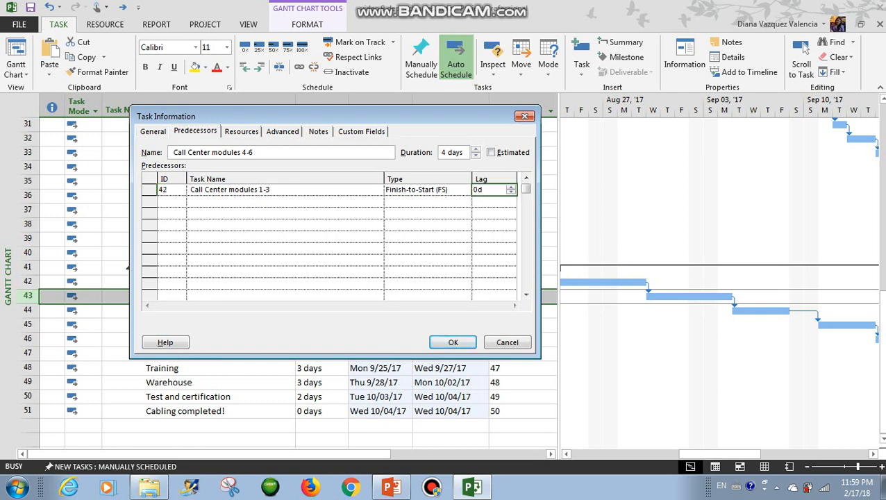
pyautogui.click(511, 186)
pyautogui.click(511, 187)
pyautogui.click(511, 186)
pyautogui.click(453, 342)
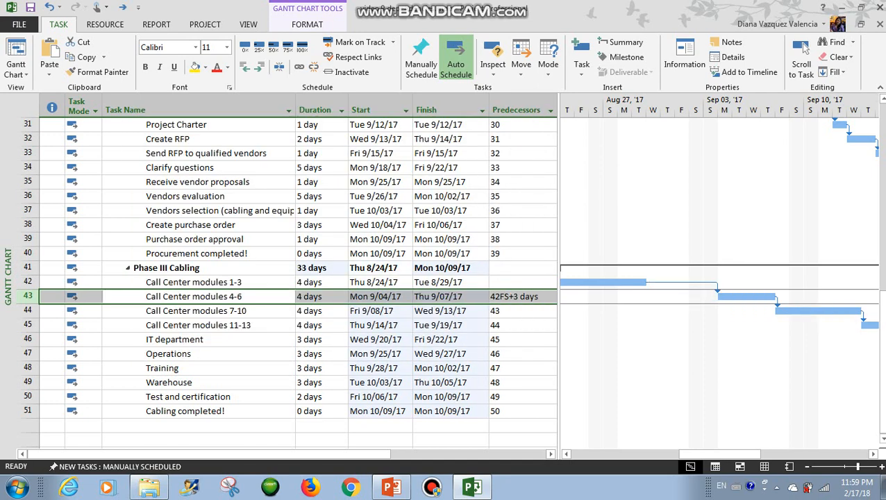
# - Set a 3-day lead (lag of -3d) on the Call Center modules 1-3 predecessor of Call Center modules 4-6
pyautogui.click(684, 57)
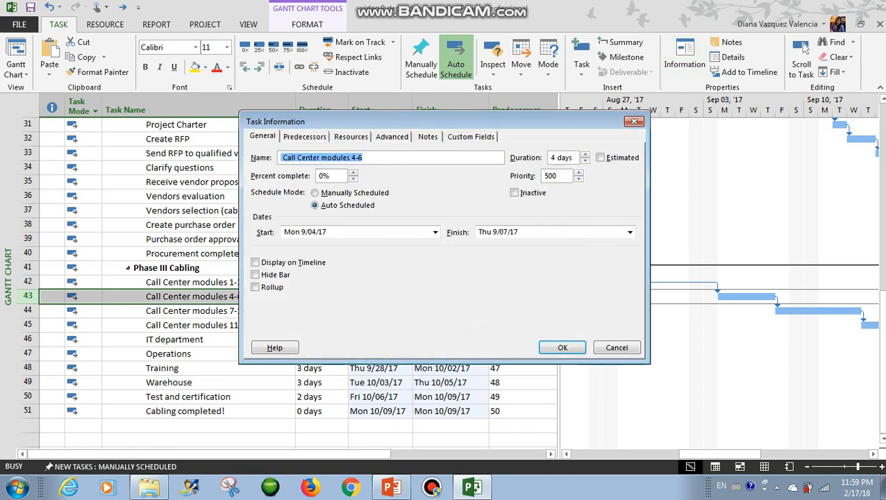
pyautogui.click(304, 136)
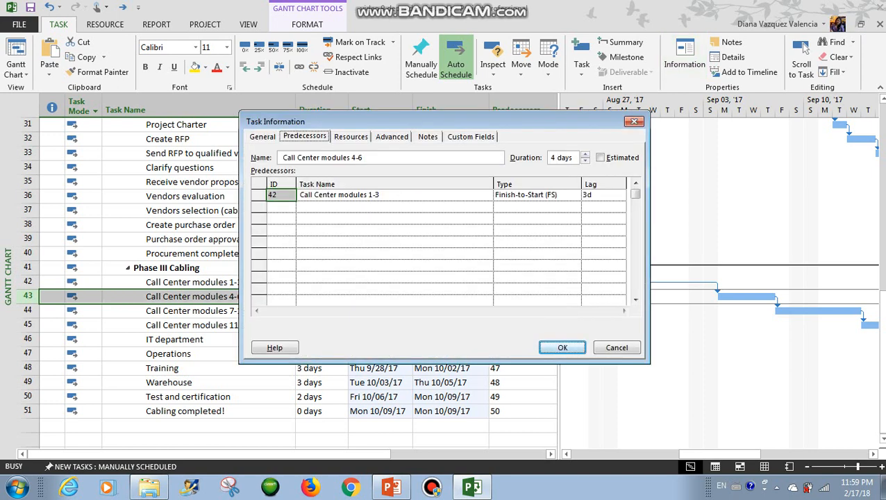
pyautogui.click(599, 195)
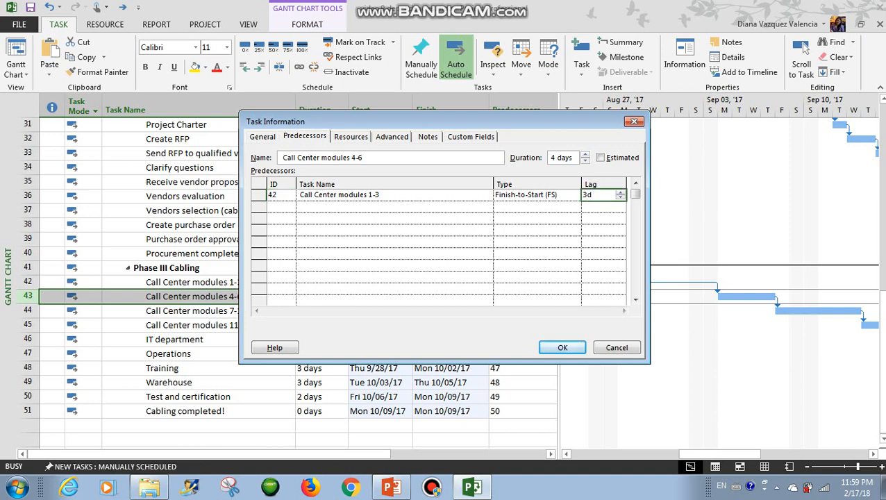
pyautogui.click(620, 197)
pyautogui.click(620, 197)
pyautogui.click(620, 197)
pyautogui.write('3d')
pyautogui.press('Return')
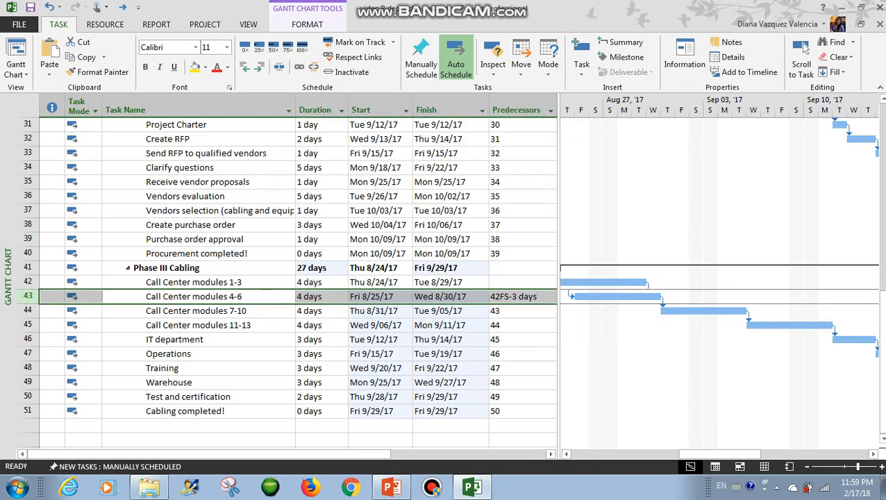
pyautogui.click(801, 49)
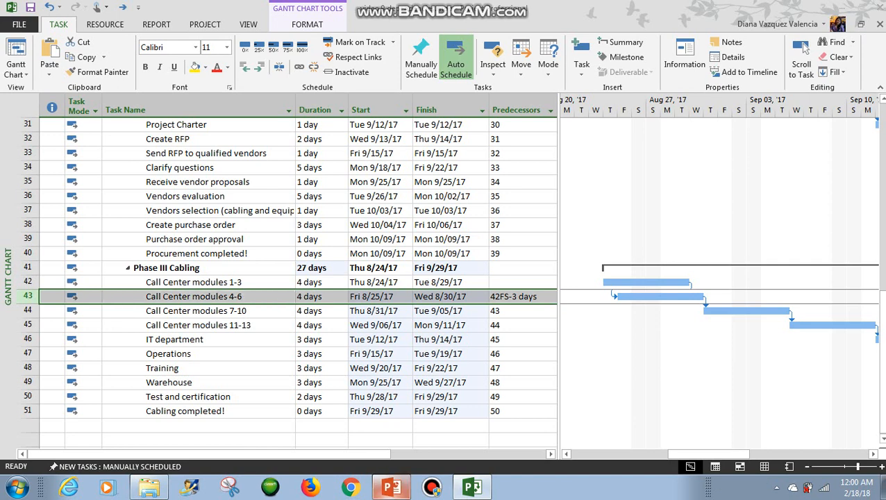
# - Switch to PowerPoint to view the Project constraints slide, and return to the plan in Microsoft Project
pyautogui.click(392, 488)
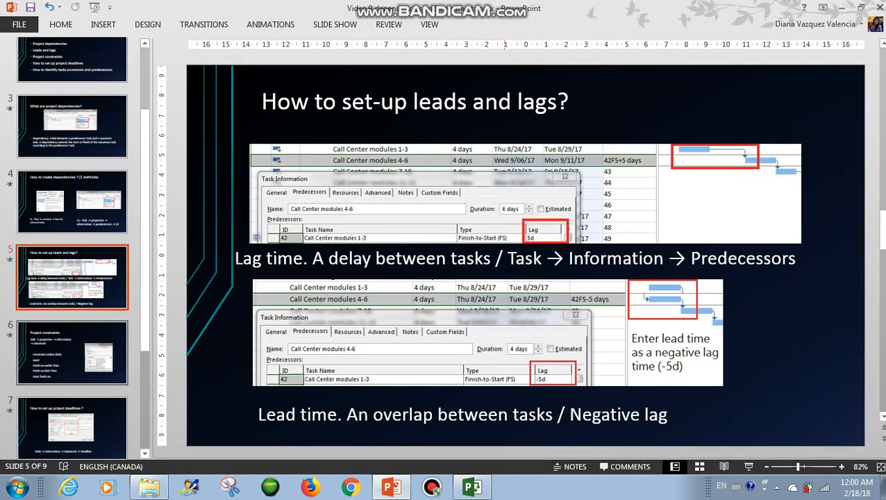
pyautogui.click(72, 352)
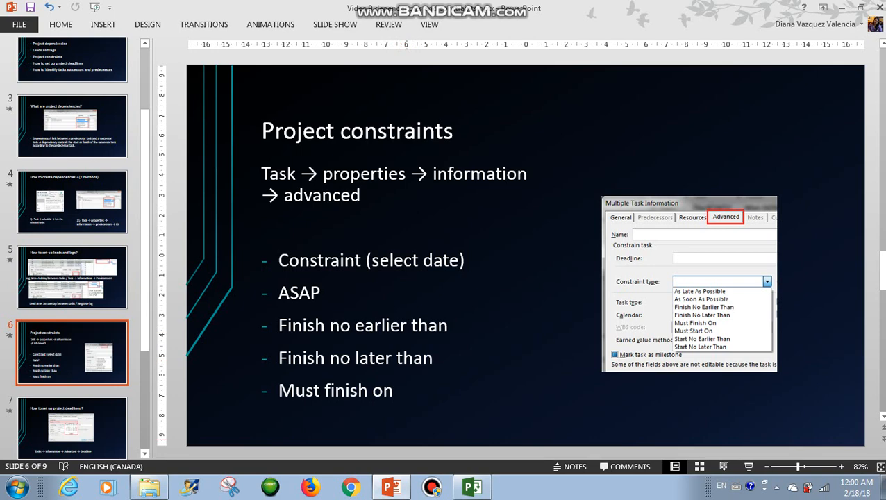
pyautogui.click(472, 488)
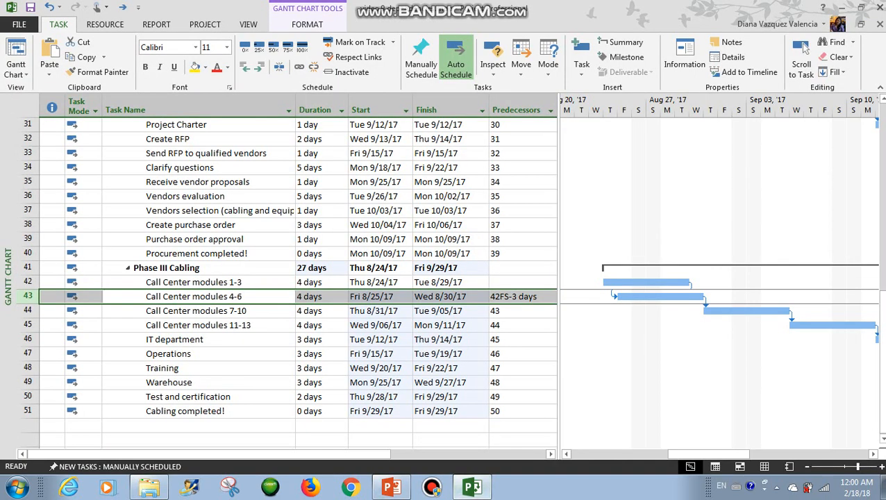
# - Choose Must Finish On as the constraint type for the Operations task in Phase III Cabling
pyautogui.click(199, 354)
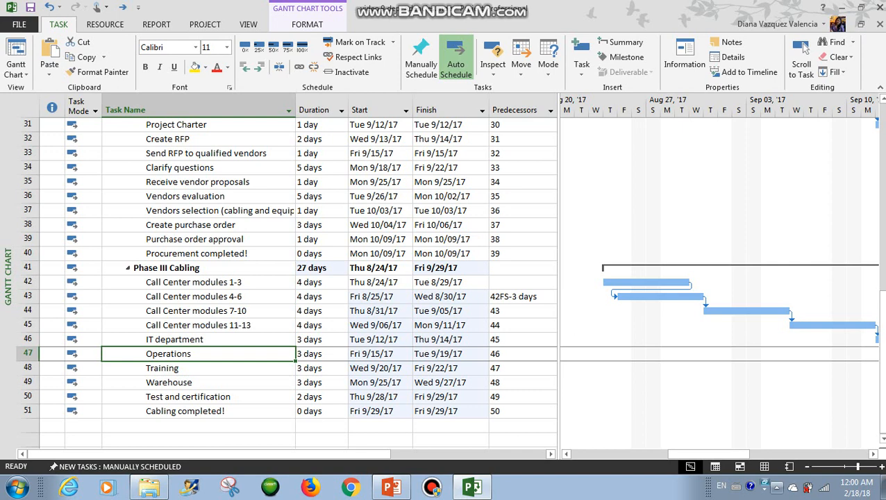
pyautogui.click(802, 48)
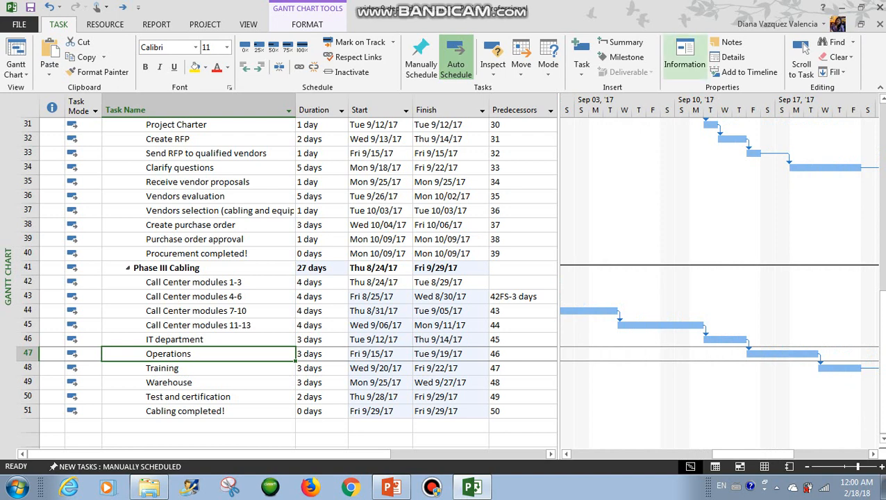
pyautogui.click(684, 57)
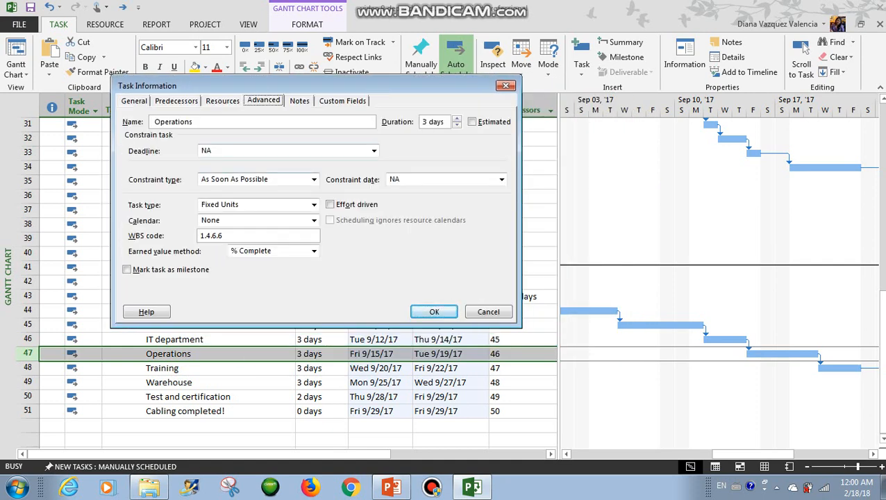
pyautogui.click(314, 179)
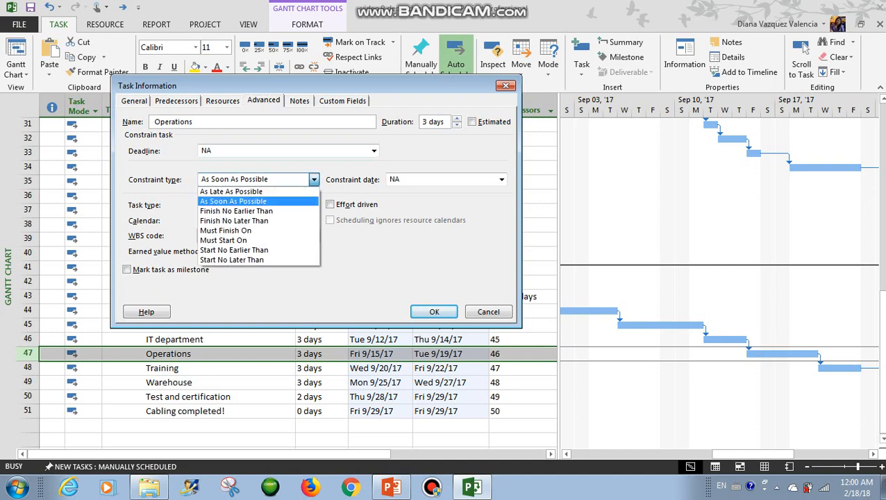
pyautogui.click(227, 231)
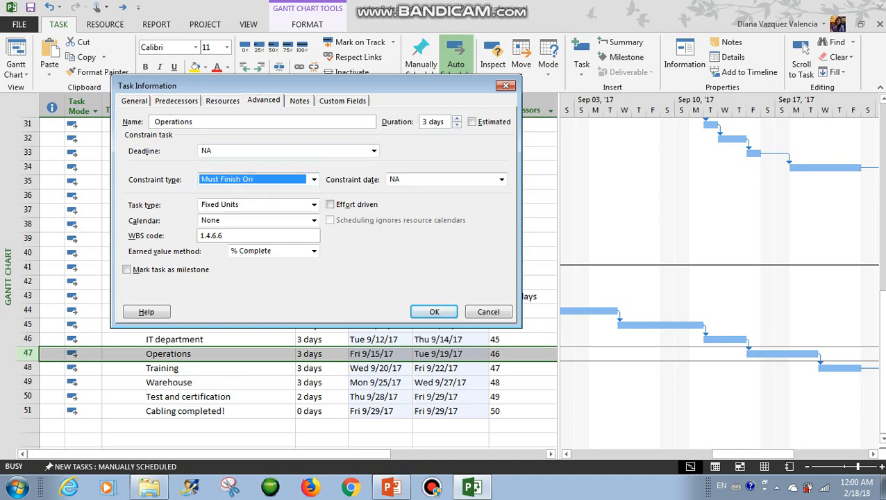
# - Set the Operations constraint date to Tue 9/19/17 and continue with the Must Finish On constraint in the Planning Wizard
pyautogui.click(501, 179)
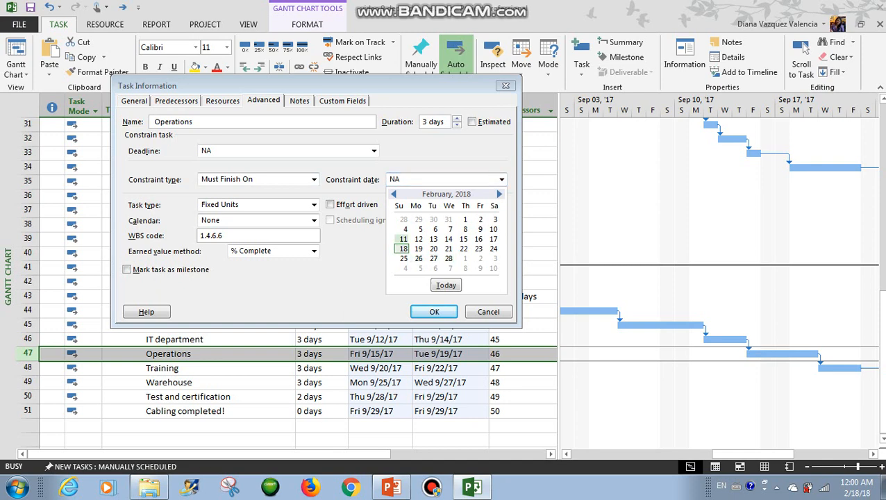
pyautogui.click(394, 195)
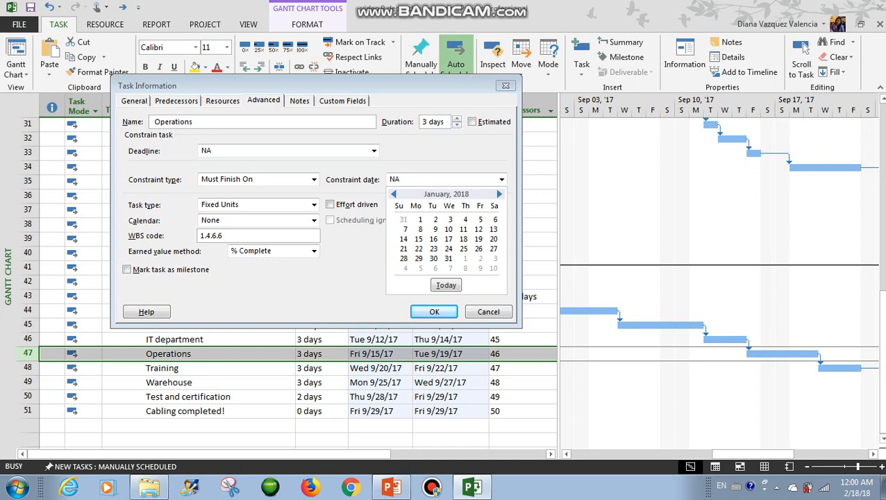
pyautogui.click(394, 195)
pyautogui.click(393, 194)
pyautogui.click(394, 194)
pyautogui.click(394, 195)
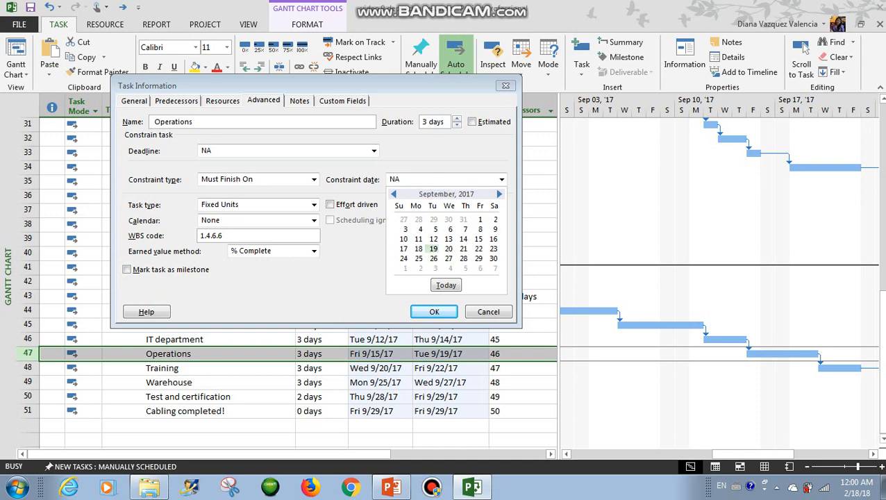
pyautogui.click(434, 249)
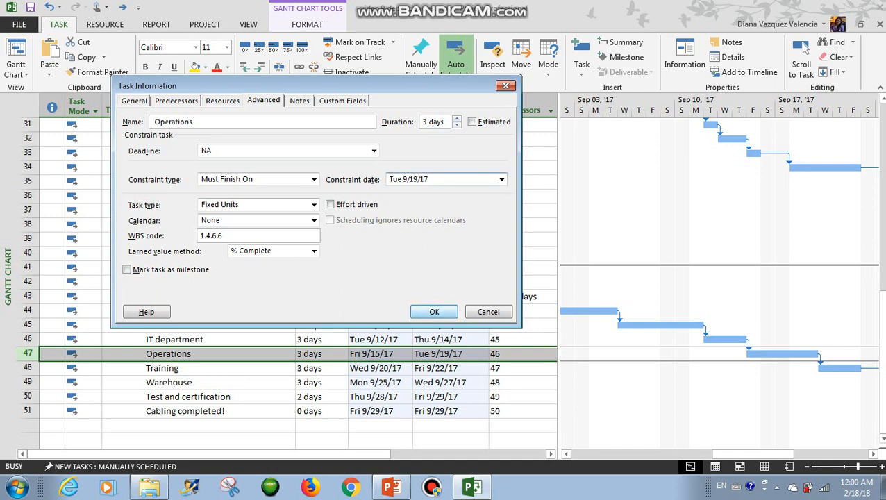
pyautogui.press('Return')
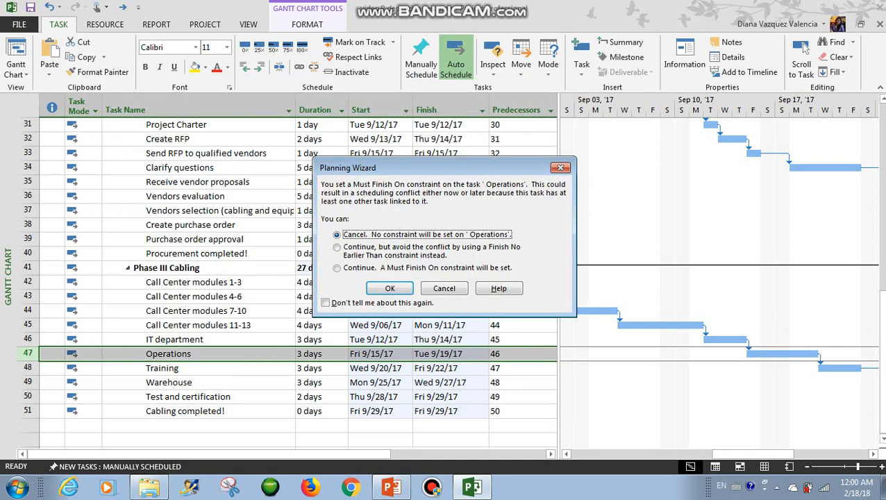
pyautogui.click(337, 268)
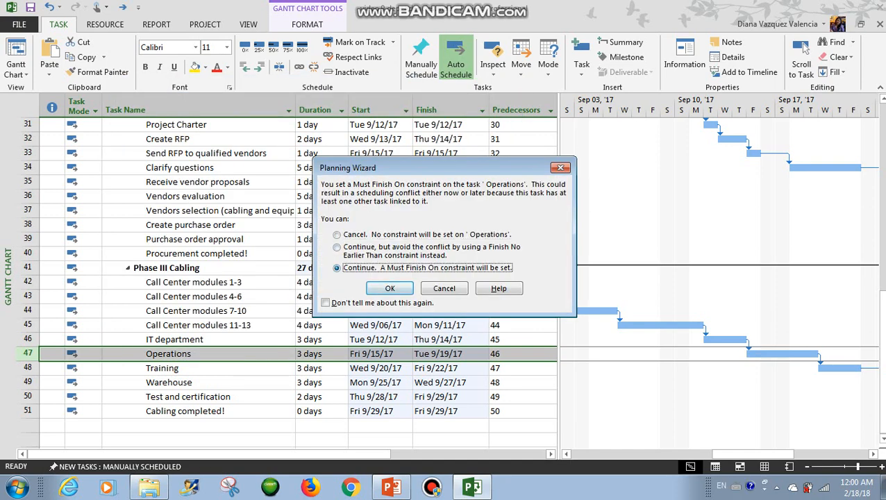
pyautogui.click(390, 288)
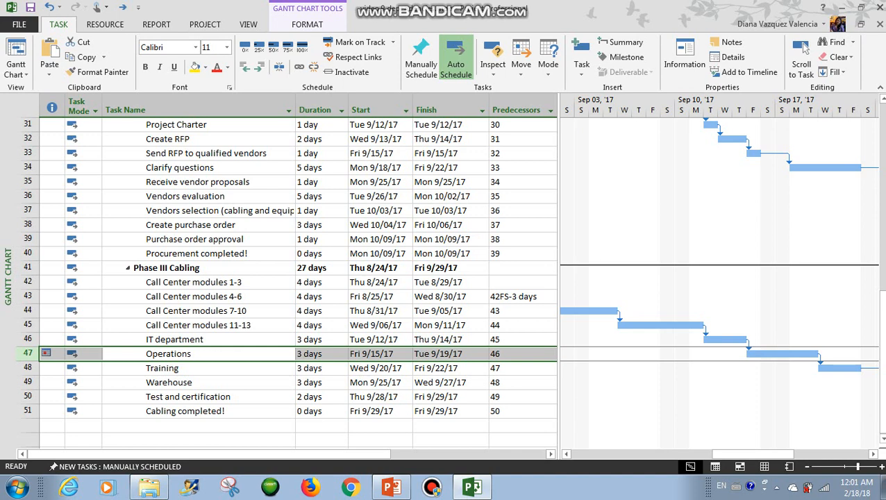
# - Shorten the IT department task's duration to 1 day and examine the Gantt bars of the linked tasks that follow
pyautogui.click(188, 339)
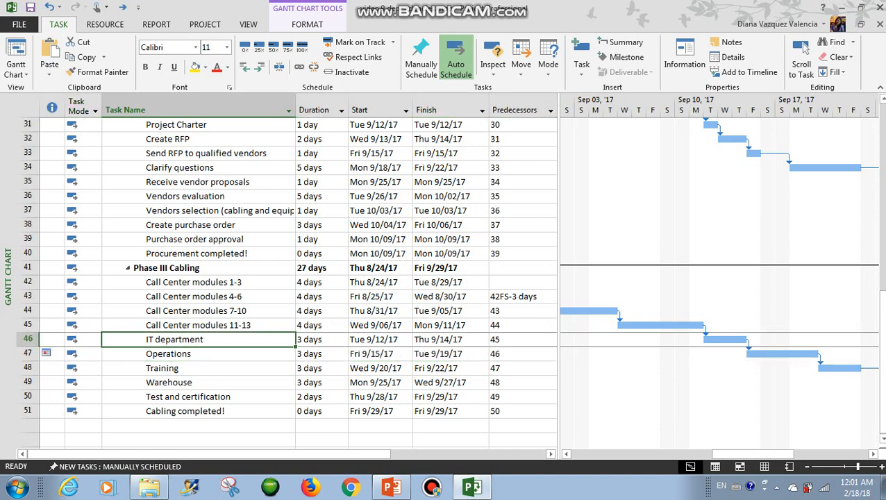
pyautogui.click(321, 339)
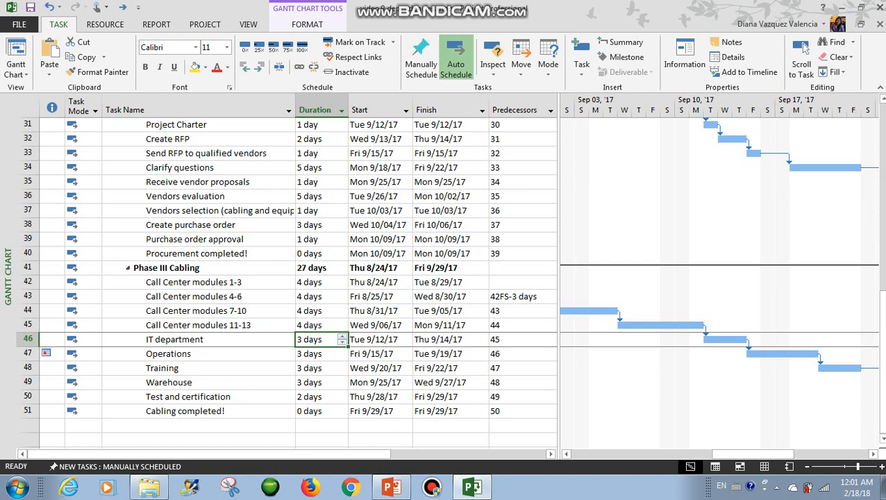
pyautogui.click(342, 342)
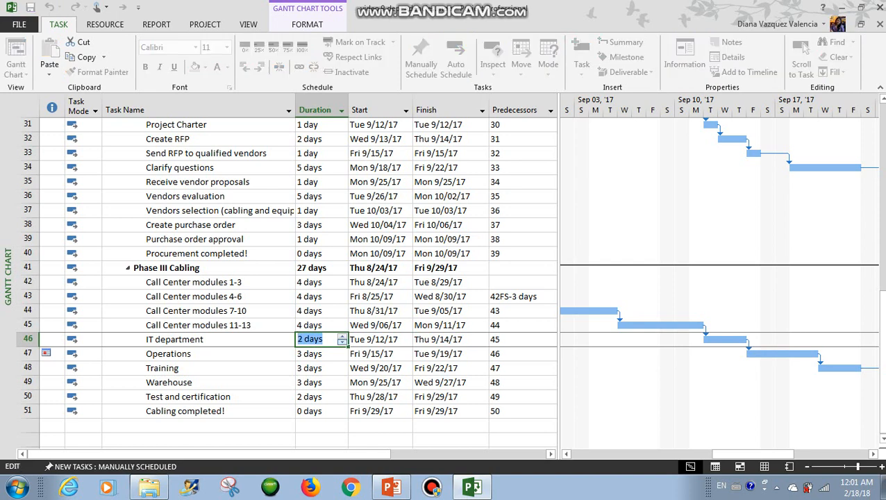
pyautogui.click(342, 343)
pyautogui.press('Return')
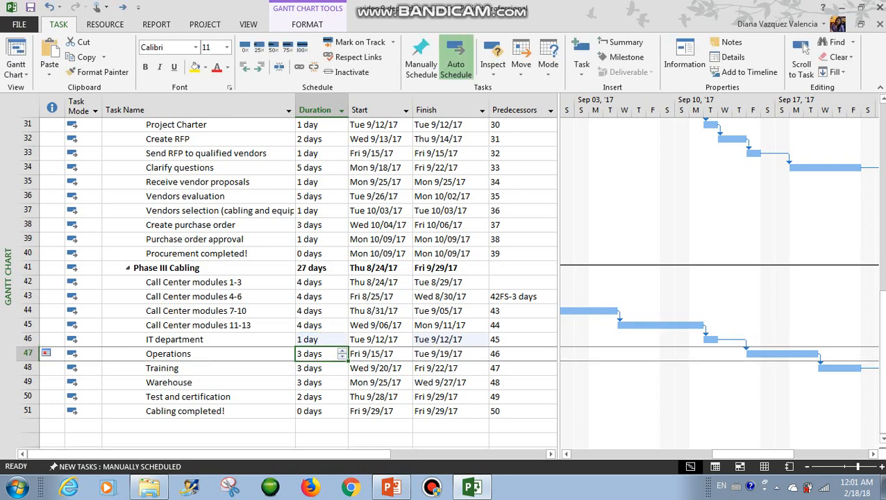
pyautogui.click(873, 454)
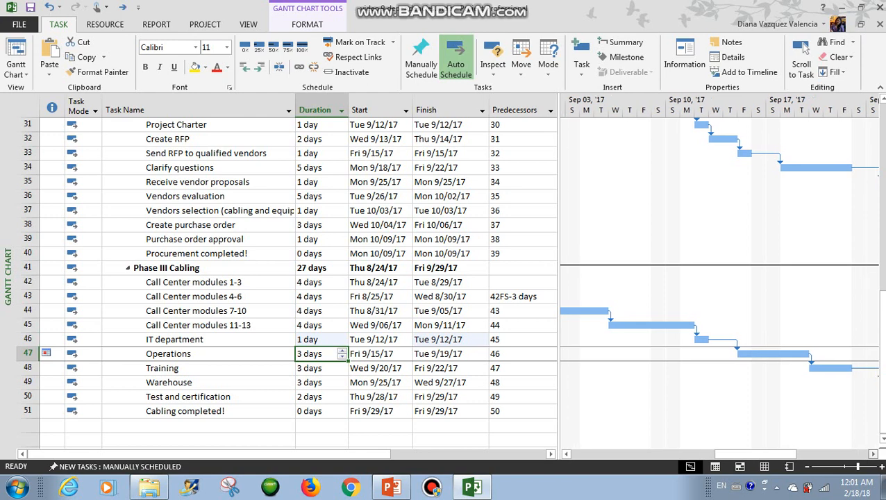
pyautogui.click(873, 454)
pyautogui.click(872, 454)
pyautogui.click(872, 454)
pyautogui.click(872, 454)
pyautogui.click(873, 454)
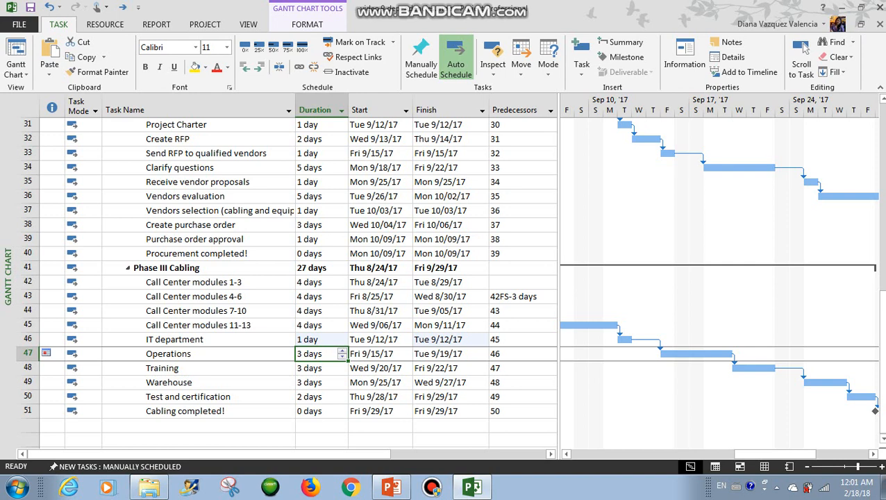
# - Change the constraint type of the Operations task in Phase III Cabling to As Soon As Possible
pyautogui.click(198, 354)
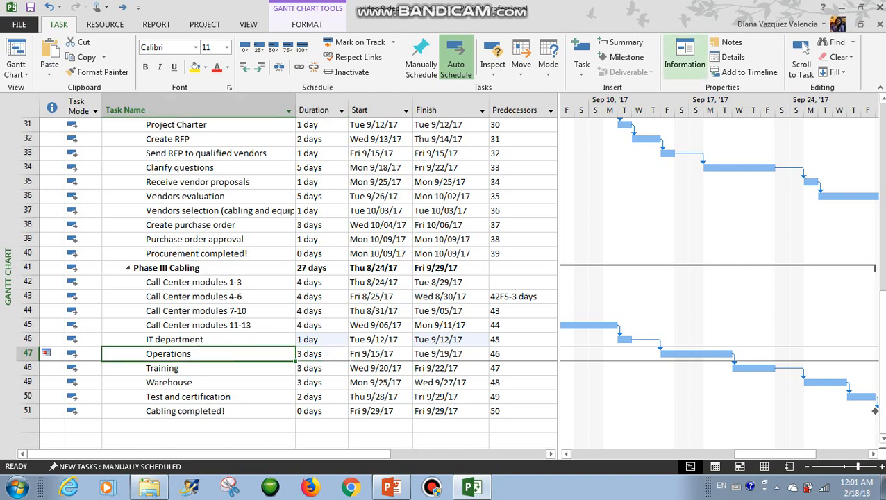
pyautogui.click(683, 59)
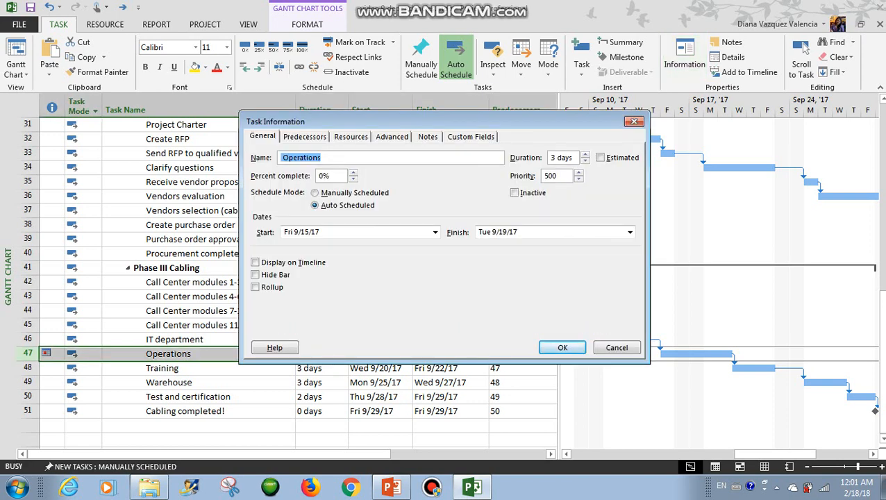
pyautogui.click(393, 137)
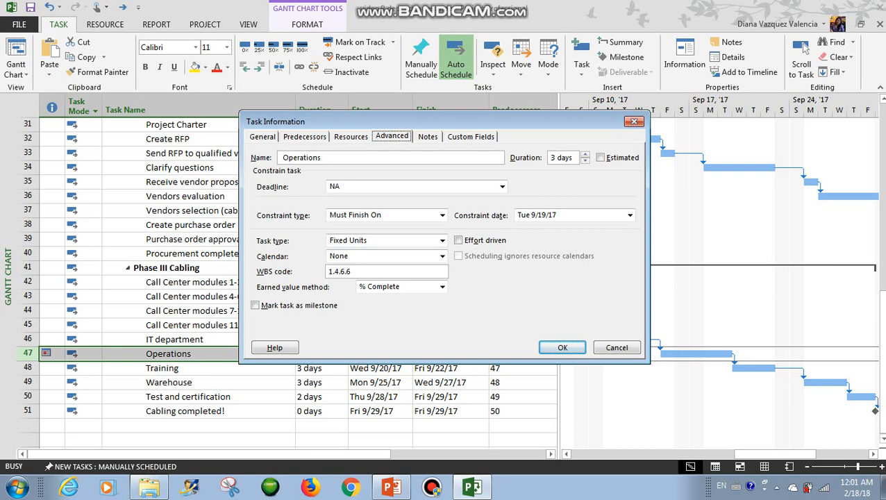
pyautogui.moveTo(416, 121); pyautogui.dragTo(380, 45)
pyautogui.click(406, 139)
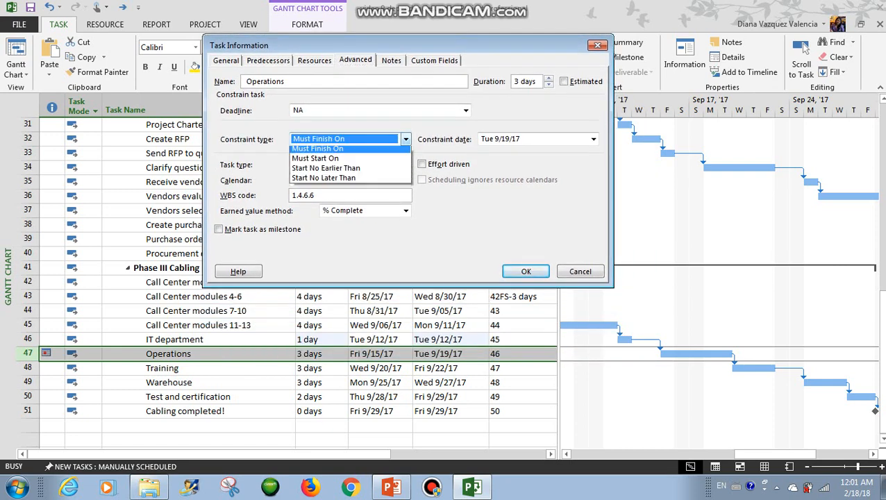
pyautogui.click(336, 159)
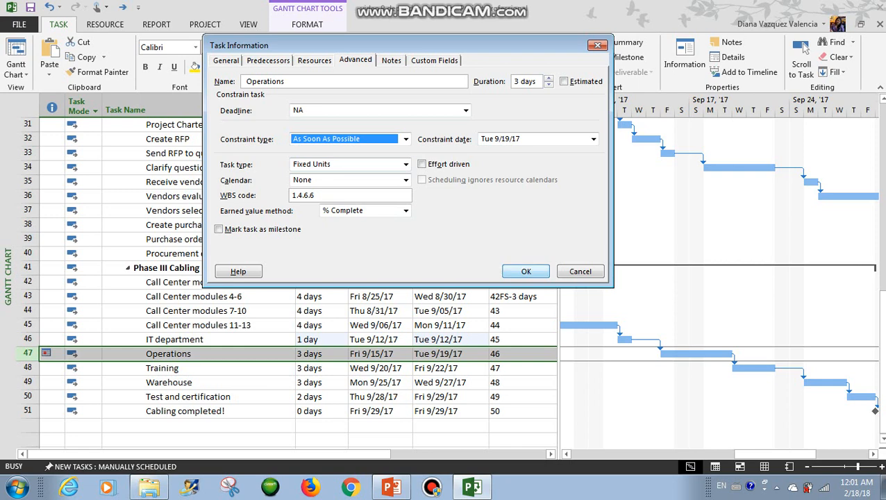
pyautogui.click(526, 271)
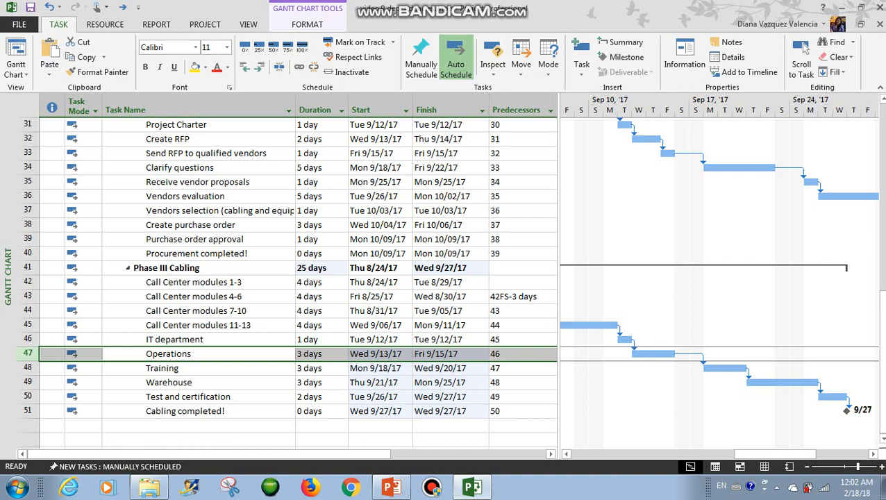
# - Switch to PowerPoint to view the slide on setting up project deadlines, and return to the plan in Microsoft Project
pyautogui.click(392, 487)
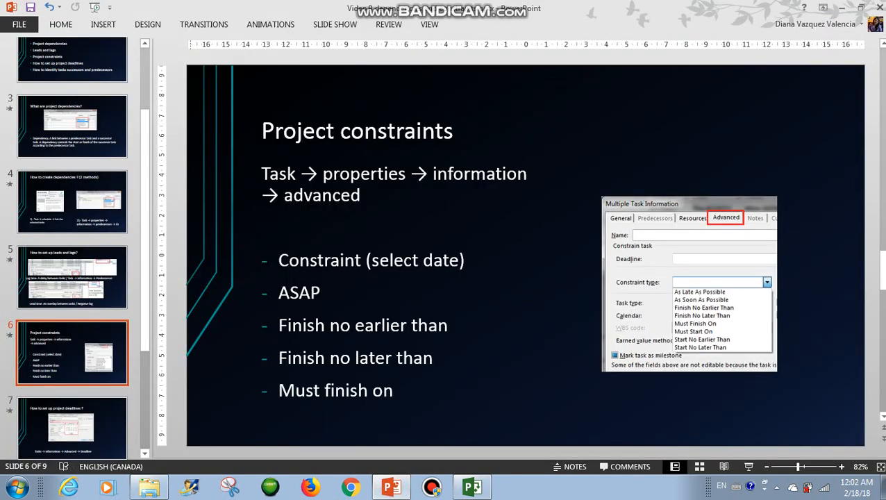
pyautogui.click(72, 428)
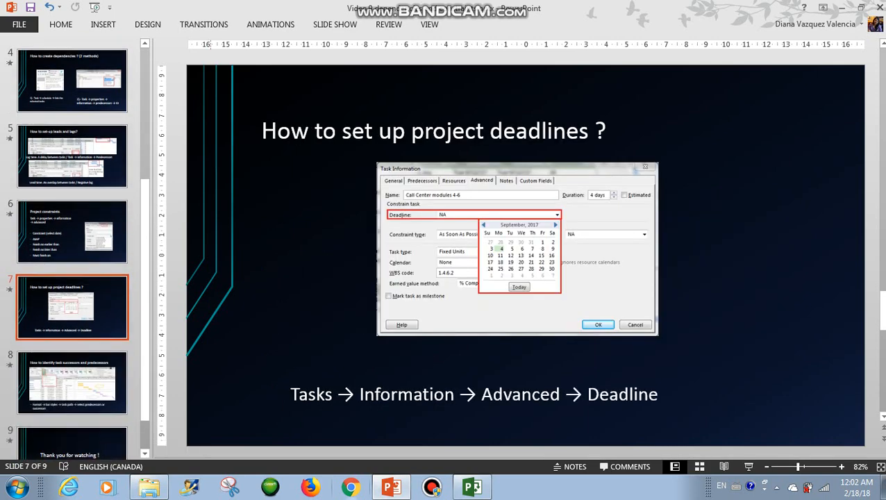
pyautogui.click(472, 487)
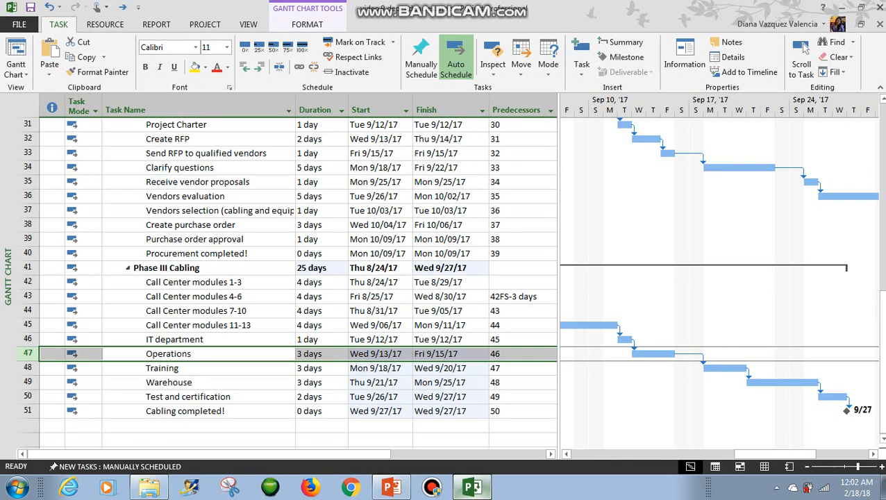
# - Set a deadline of Mon 9/25/17 for the Warehouse task in Phase III Cabling
pyautogui.scroll(-1, 299, 278)
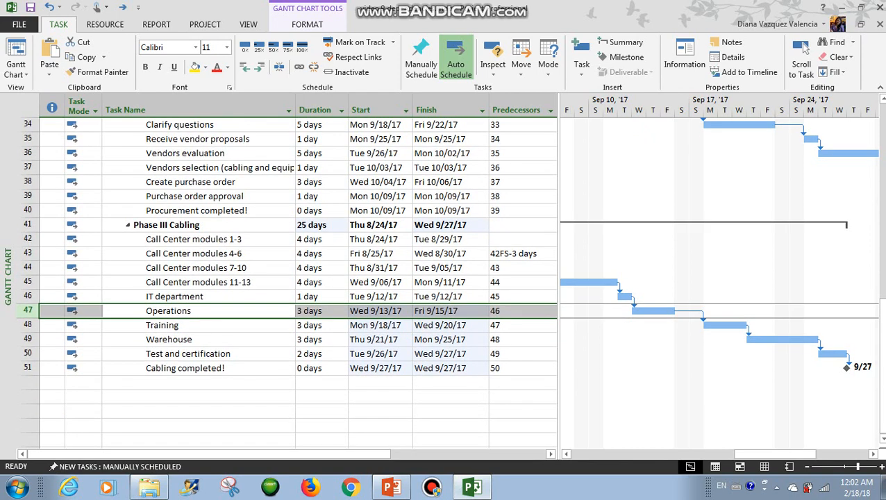
pyautogui.click(198, 339)
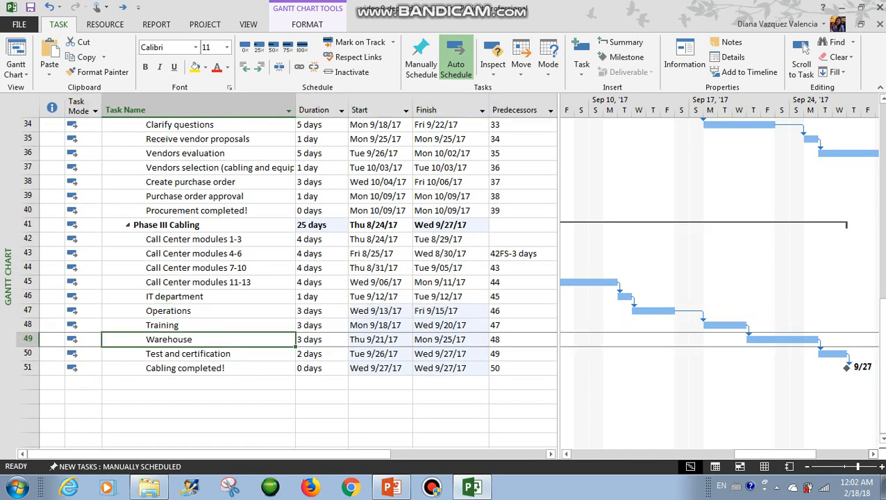
pyautogui.click(802, 48)
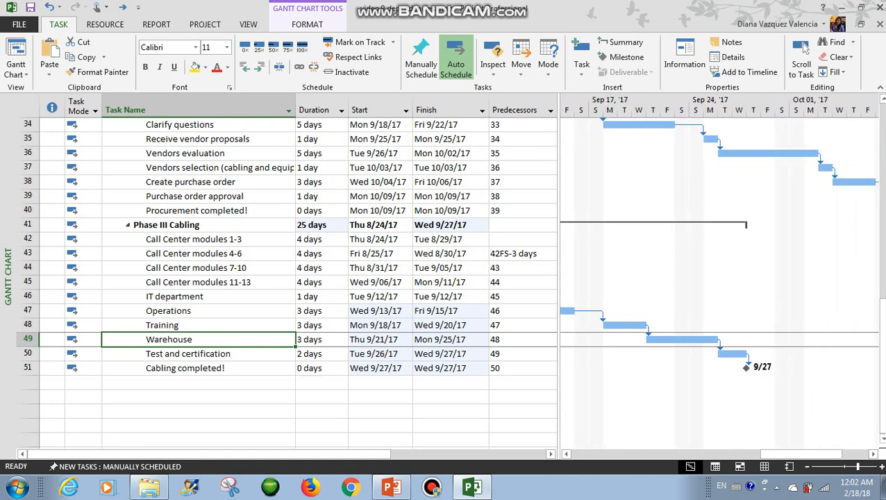
pyautogui.click(684, 61)
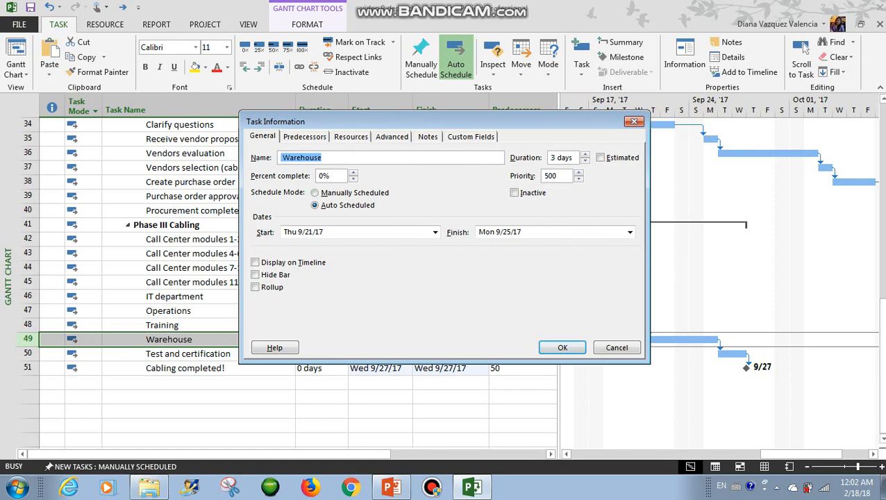
pyautogui.click(392, 137)
pyautogui.moveTo(411, 122); pyautogui.dragTo(393, 48)
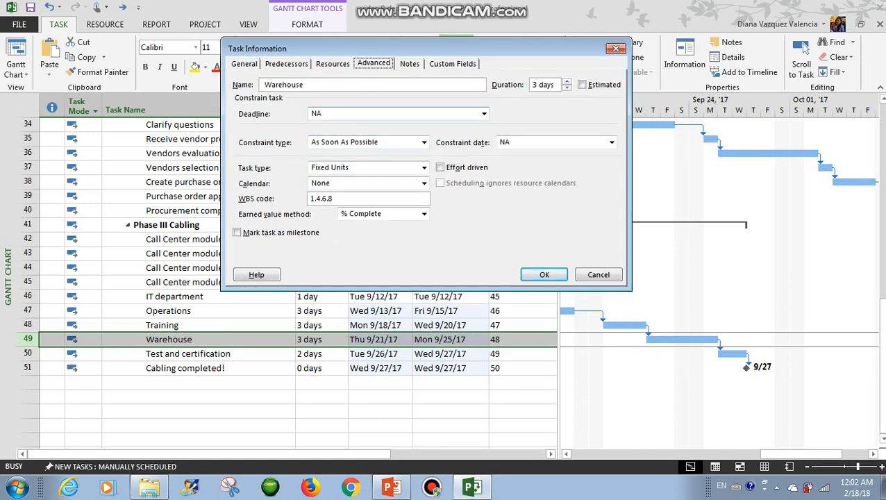
pyautogui.click(484, 113)
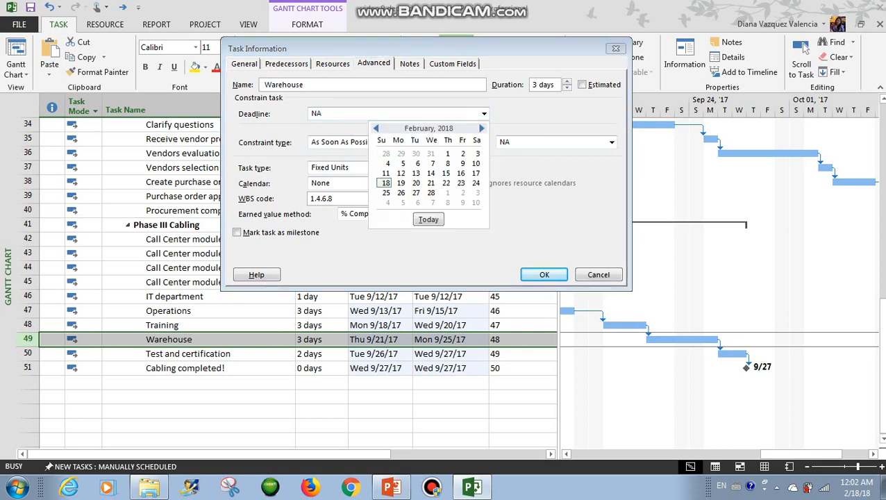
pyautogui.click(376, 129)
pyautogui.click(376, 129)
pyautogui.click(376, 129)
pyautogui.click(377, 128)
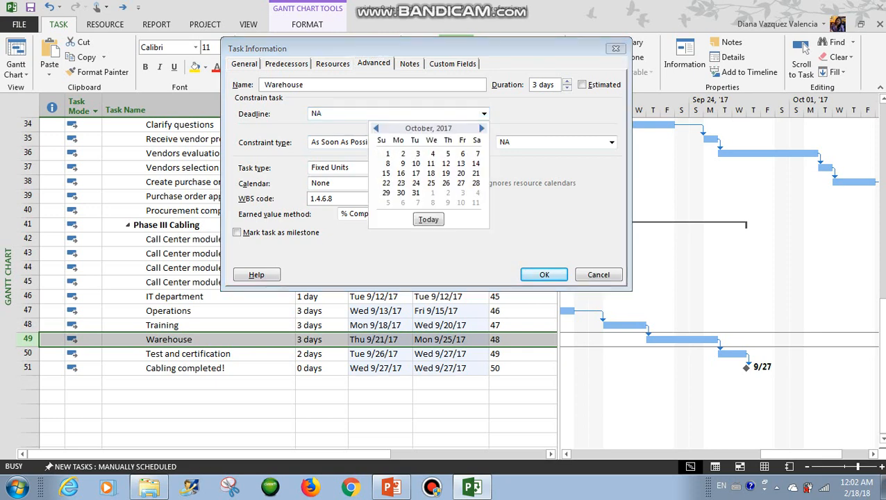
pyautogui.click(376, 129)
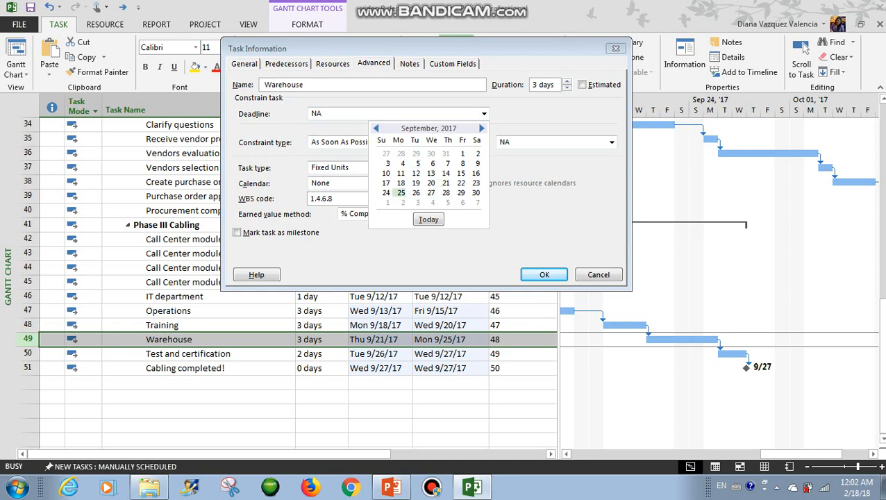
pyautogui.click(400, 192)
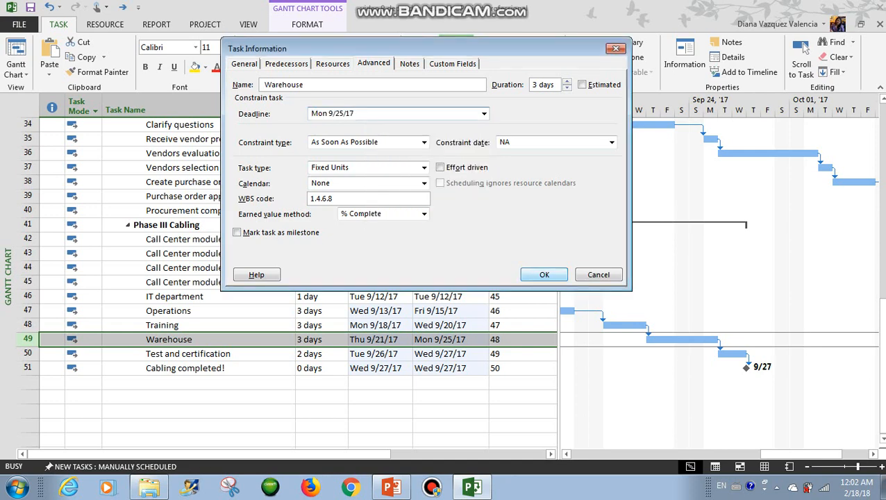
pyautogui.click(544, 274)
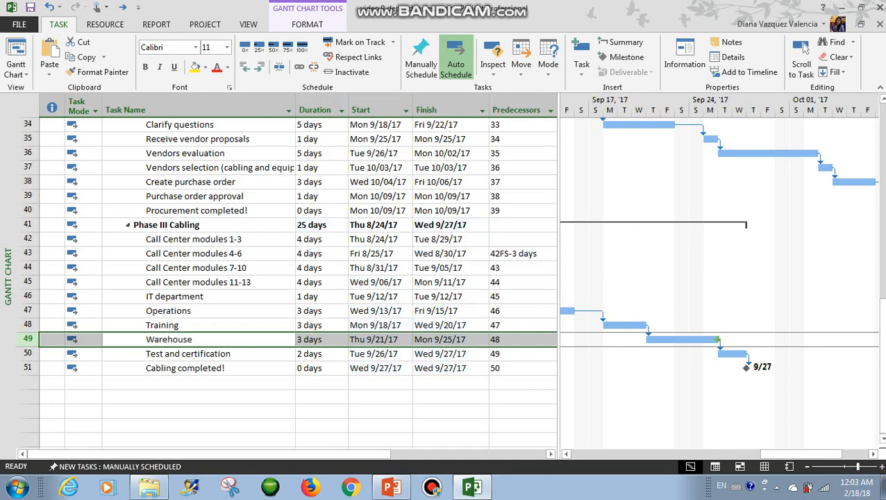
# - Lengthen the Training task's duration to 5 days to push the Warehouse task past its deadline
pyautogui.click(881, 467)
pyautogui.click(881, 466)
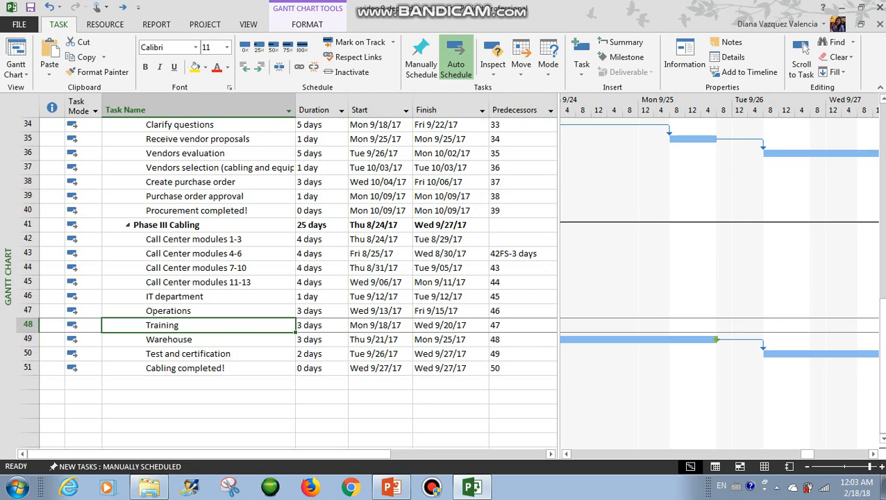
pyautogui.press('Right')
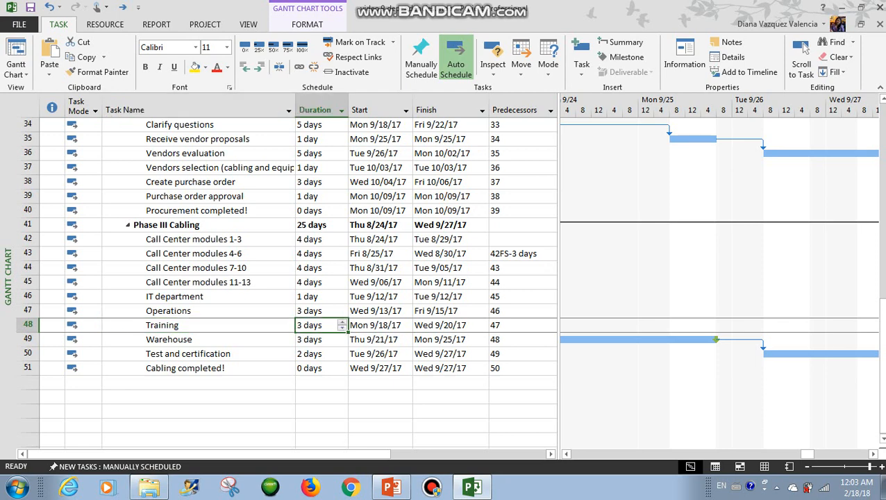
pyautogui.click(342, 322)
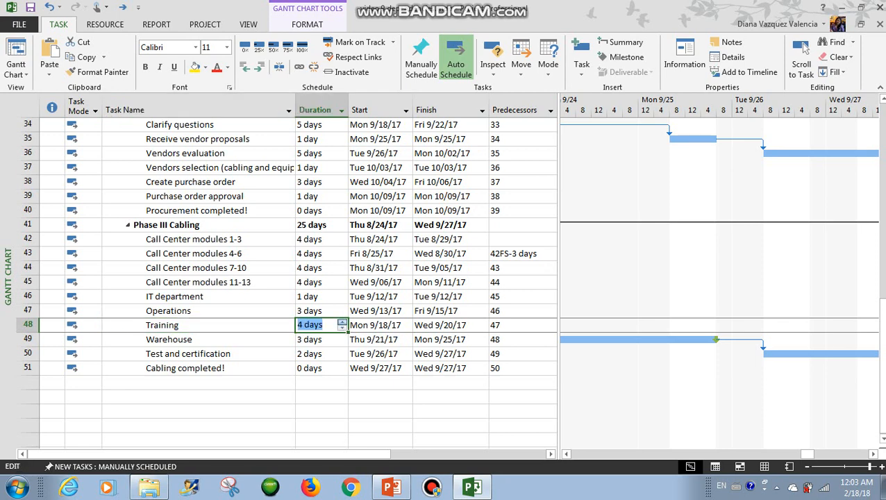
pyautogui.click(342, 322)
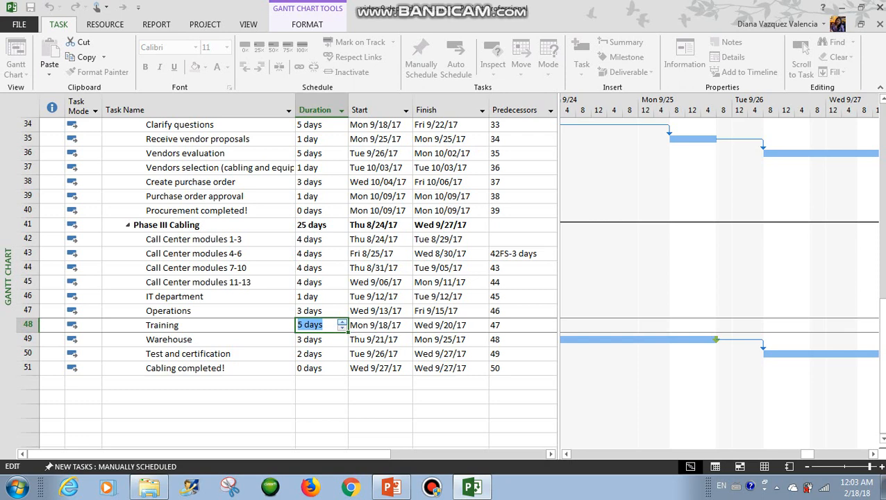
pyautogui.press('Return')
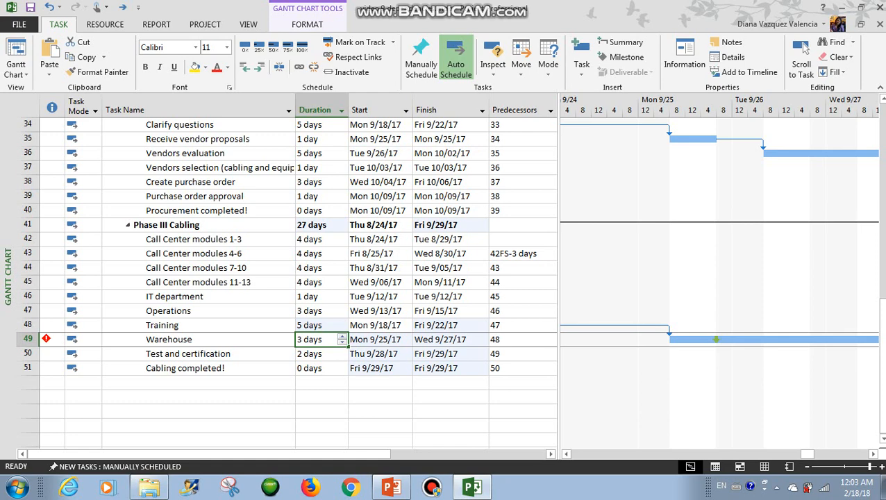
# - Increase the Training task's duration to 6 days and compare the Warehouse bar with its deadline marker
pyautogui.click(198, 325)
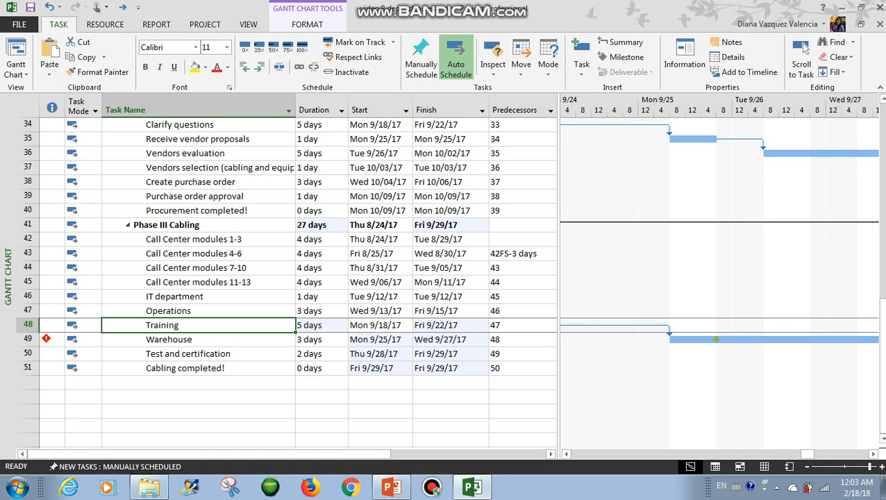
pyautogui.click(319, 325)
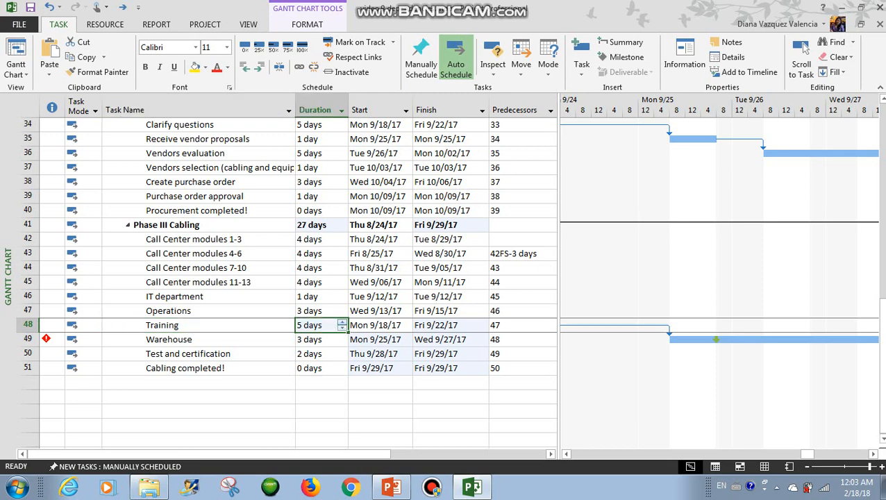
pyautogui.click(343, 322)
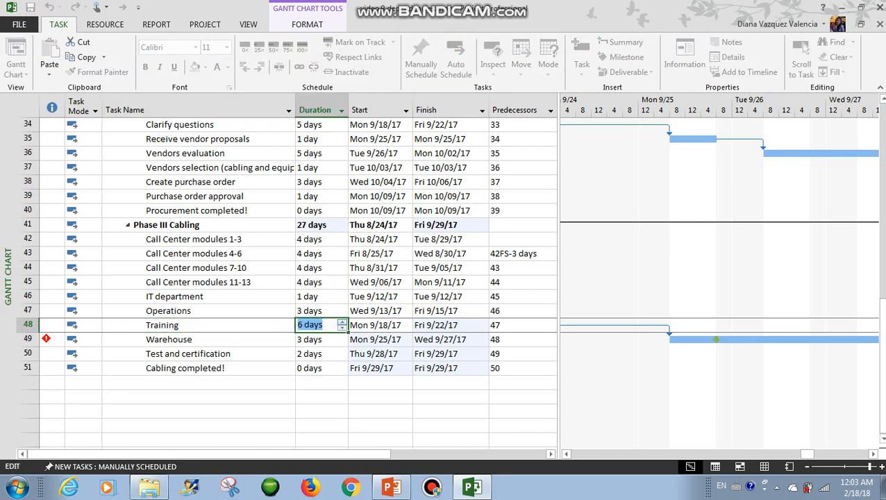
pyautogui.press('Return')
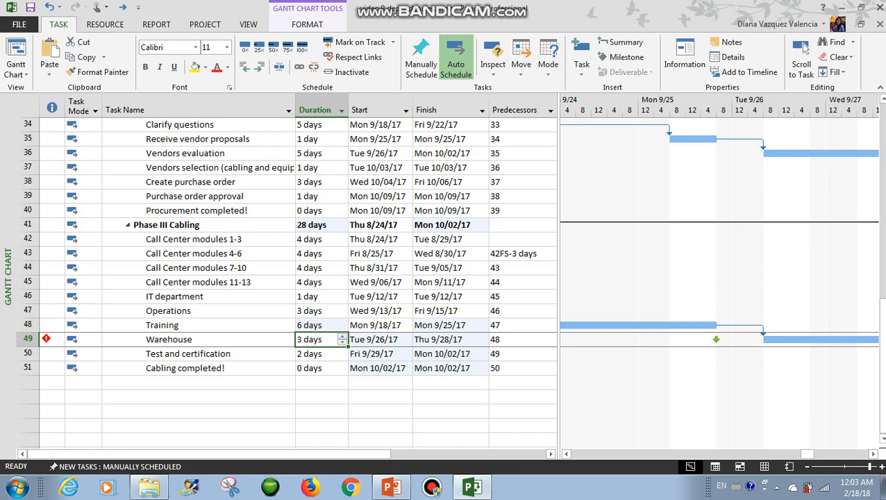
# - Switch to PowerPoint to view the slide on identifying task successors and predecessors, and return to the plan in Microsoft Project
pyautogui.click(391, 487)
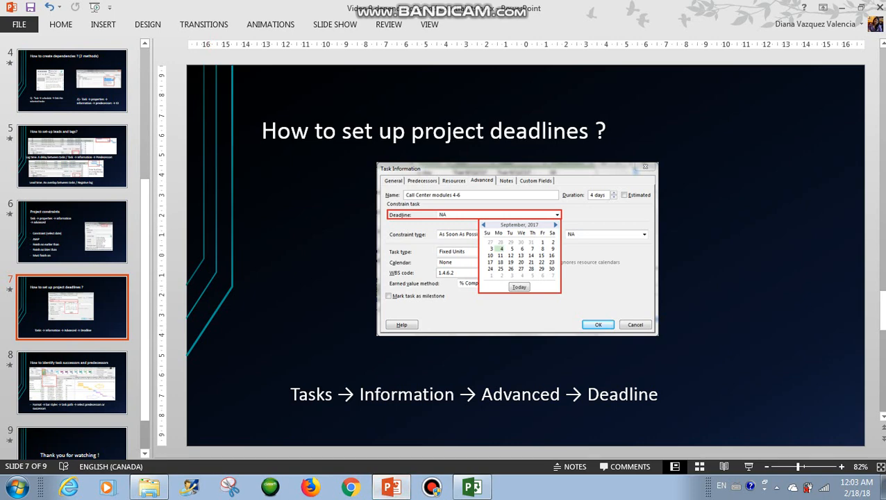
pyautogui.click(72, 383)
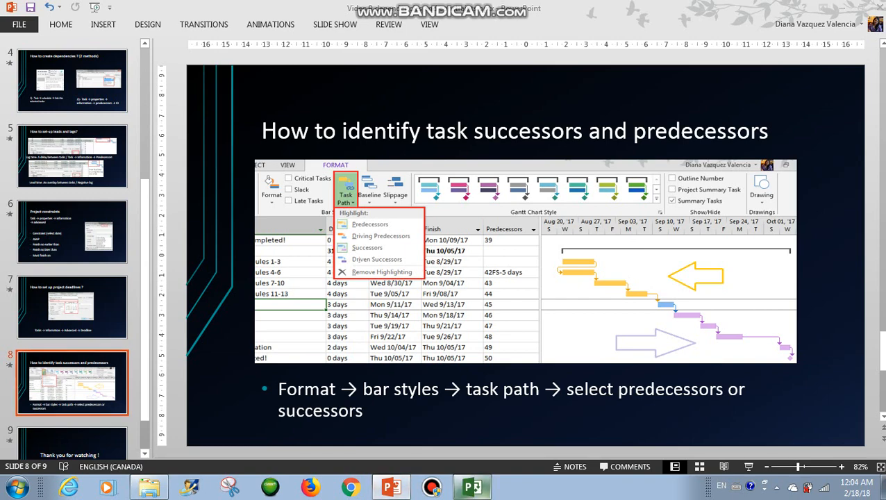
pyautogui.click(472, 487)
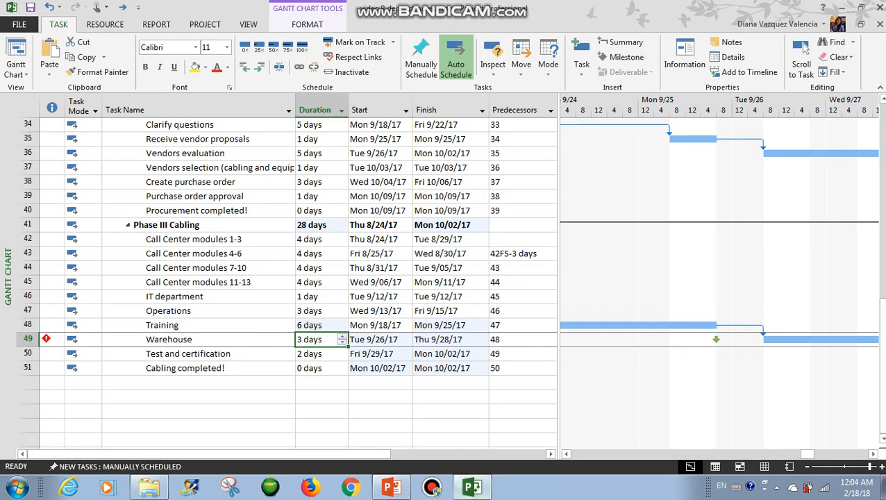
# - Highlight the predecessors of the IT department task in Phase III Cabling using Task Path
pyautogui.click(198, 296)
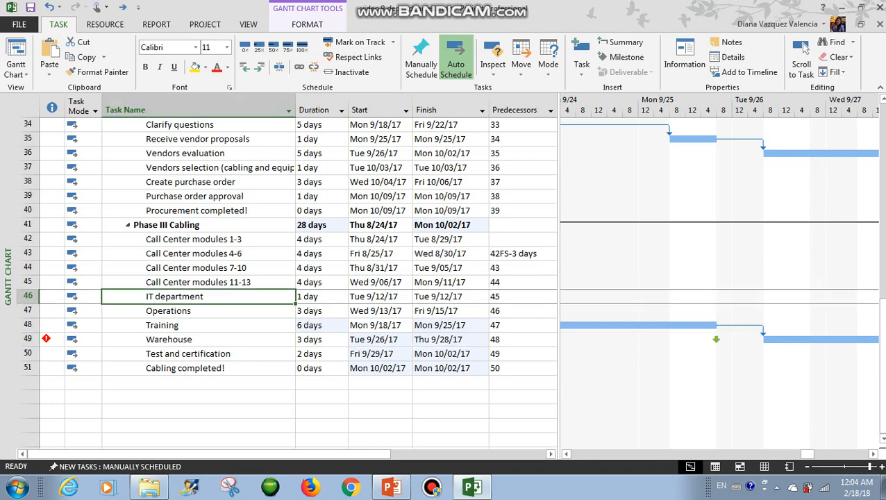
pyautogui.click(307, 24)
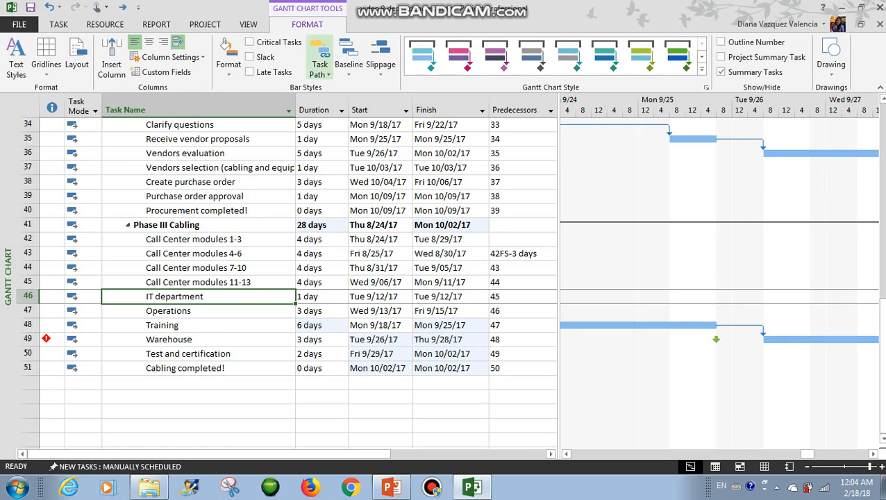
pyautogui.click(319, 64)
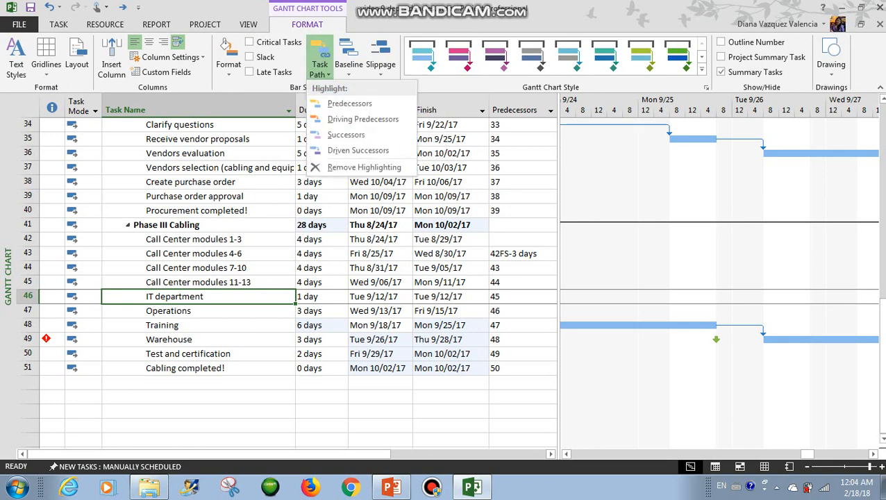
pyautogui.click(350, 104)
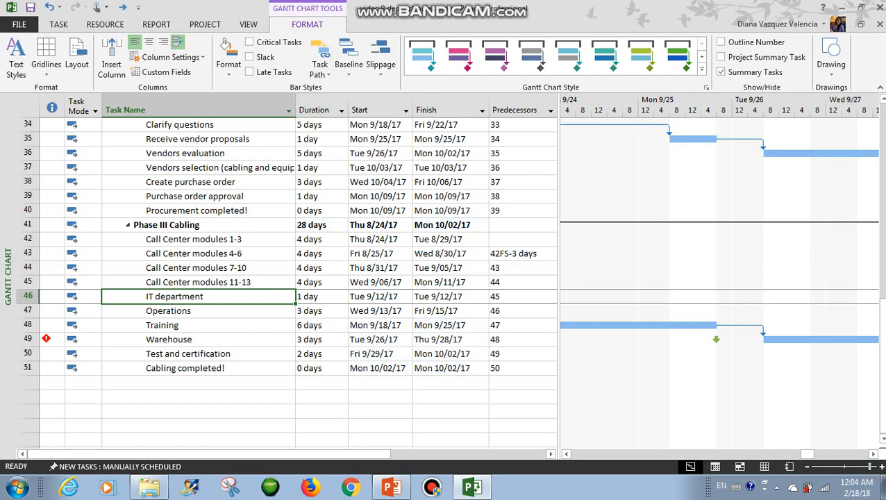
# - Highlight the successors of the IT department task using Task Path and inspect the Operations bar's details in the Gantt chart
pyautogui.moveTo(870, 467); pyautogui.dragTo(844, 466)
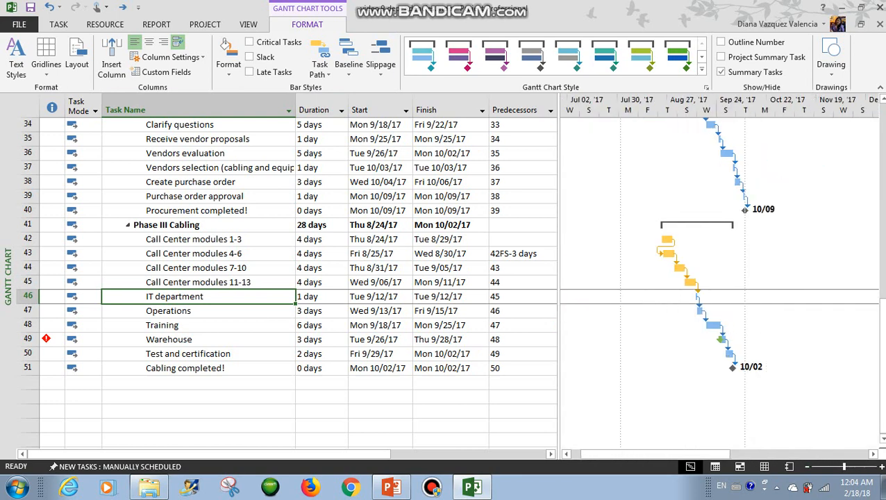
pyautogui.click(319, 64)
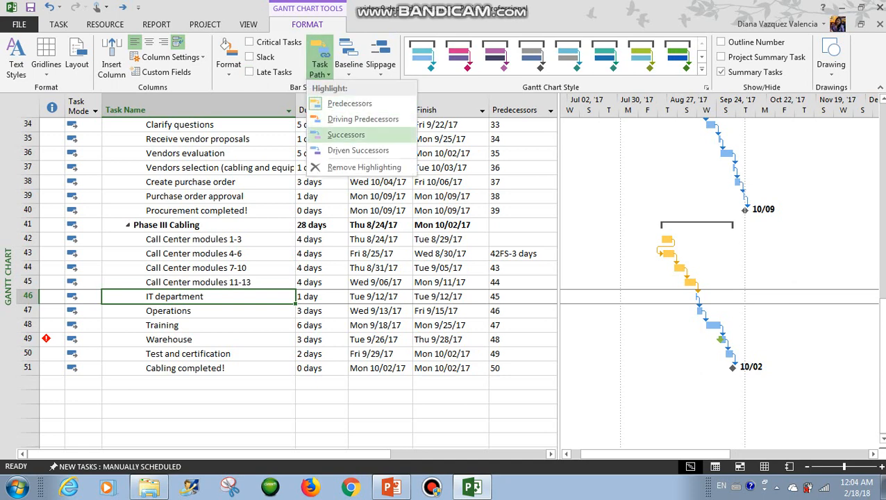
pyautogui.click(346, 135)
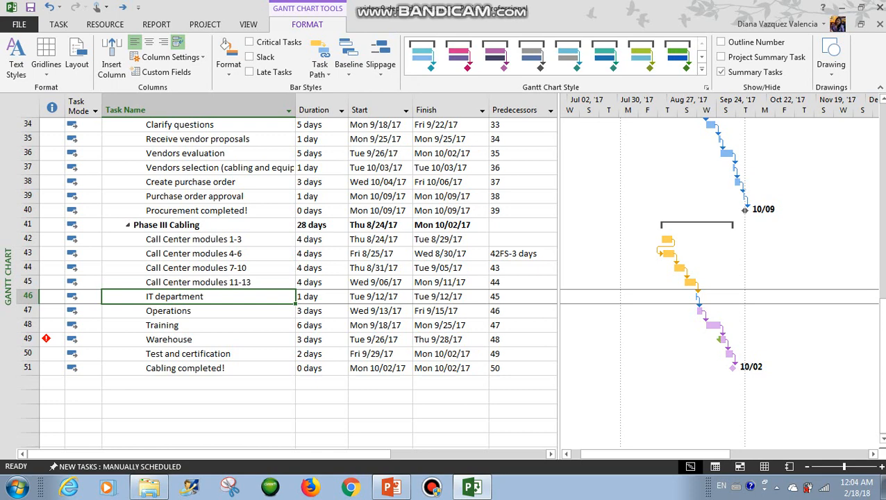
pyautogui.moveTo(700, 311)
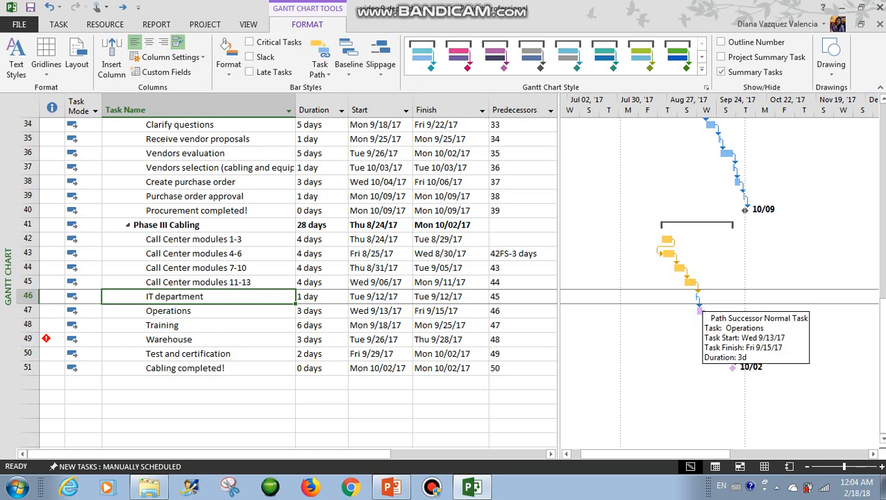
# - Select the Clarify questions task in Phase II Procurement and turn off its predecessor and successor highlighting in Task Path
pyautogui.scroll(3, 700, 310)
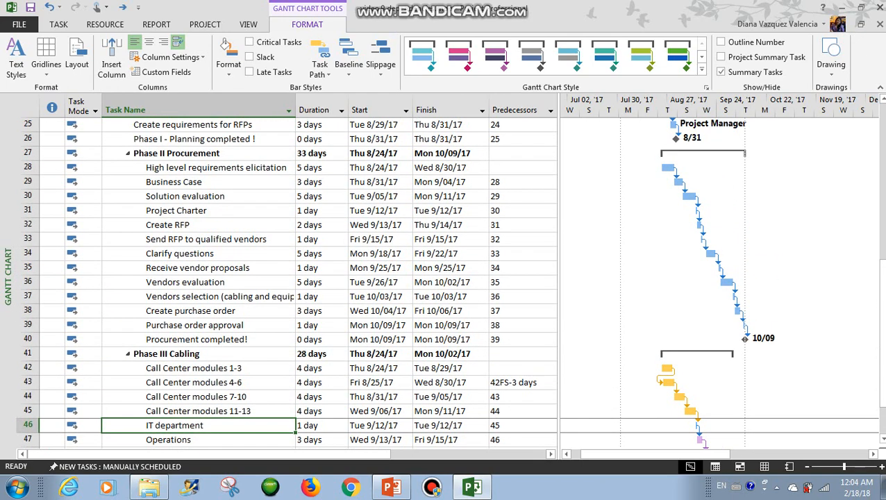
pyautogui.click(179, 253)
pyautogui.click(319, 69)
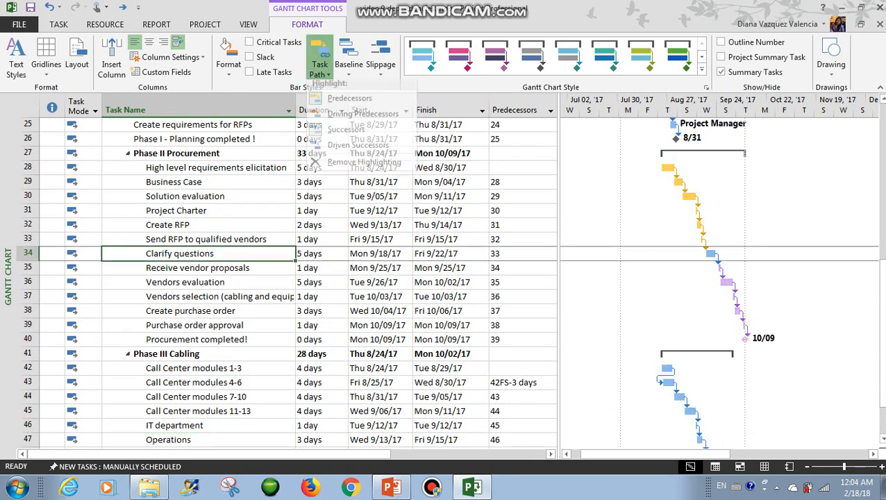
pyautogui.click(339, 104)
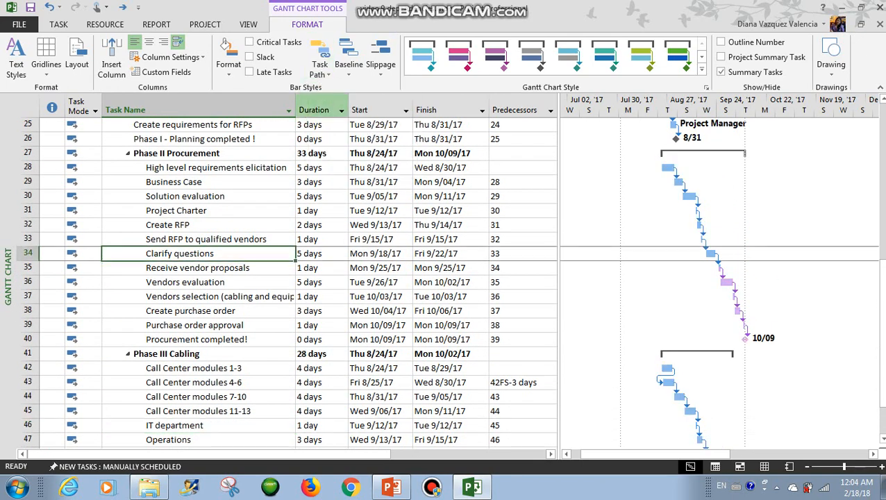
pyautogui.click(320, 68)
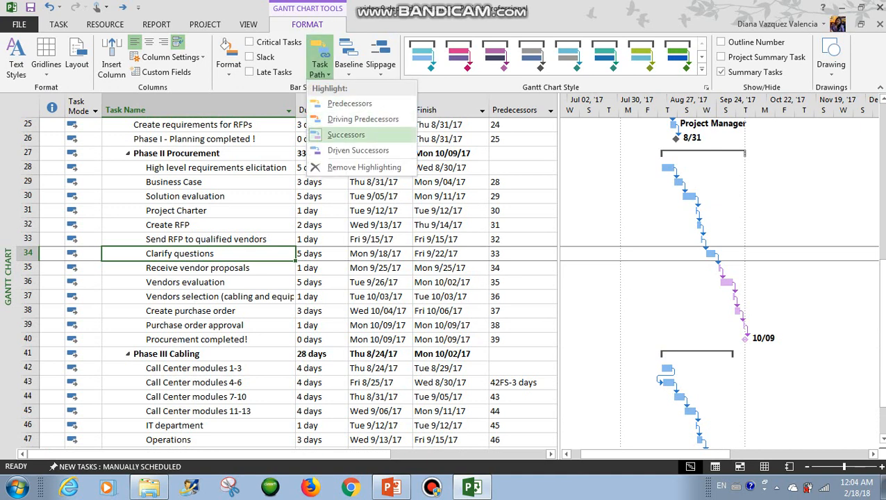
pyautogui.click(345, 133)
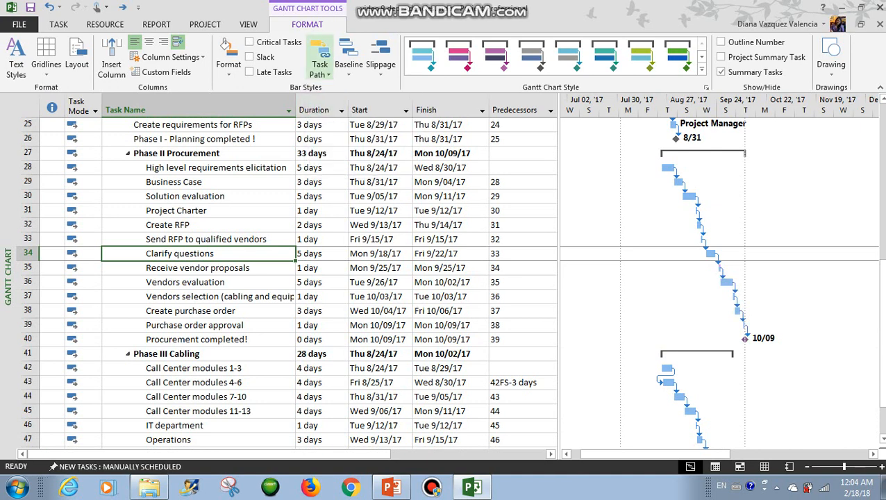
# - Highlight both the predecessors and the successors of the Clarify questions task using Task Path
pyautogui.click(320, 68)
pyautogui.click(347, 104)
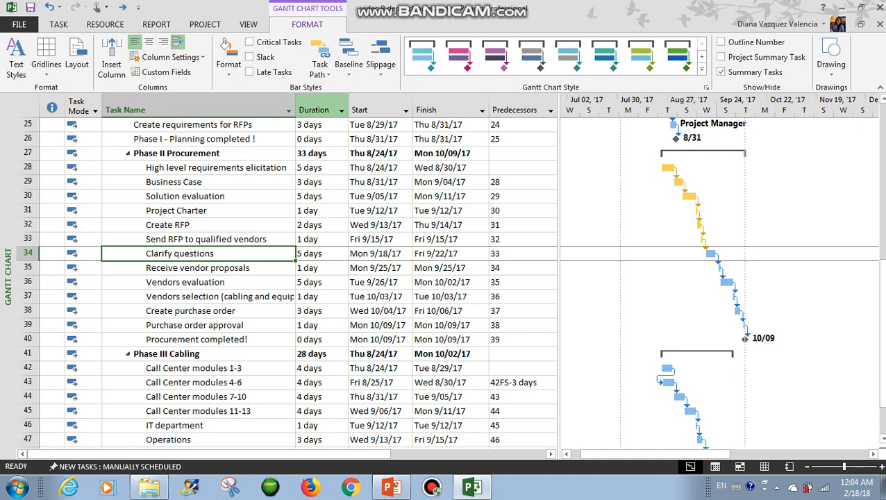
pyautogui.click(319, 68)
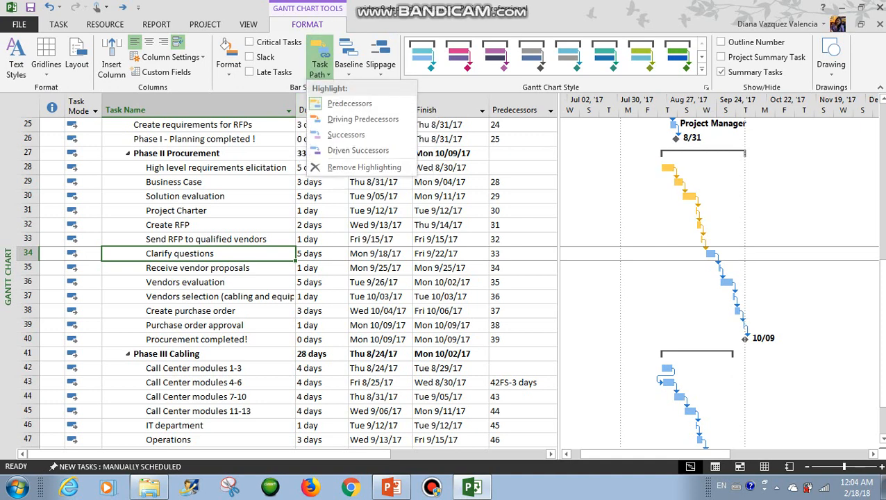
pyautogui.click(345, 135)
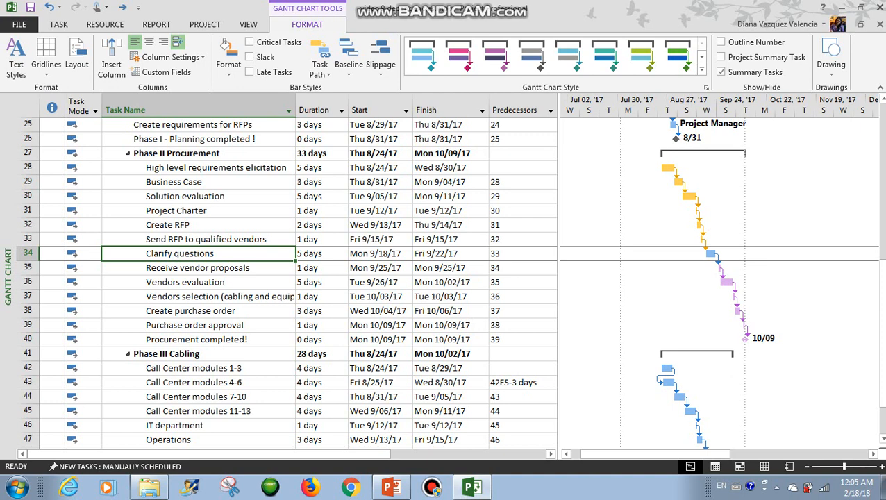
# - Switch to PowerPoint and show the closing "Thank you for watching !" slide
pyautogui.click(392, 487)
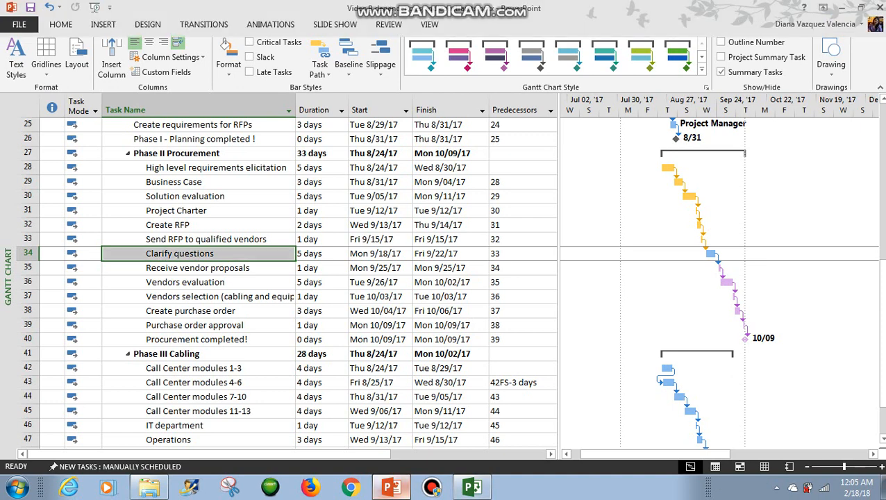
pyautogui.press('Down')
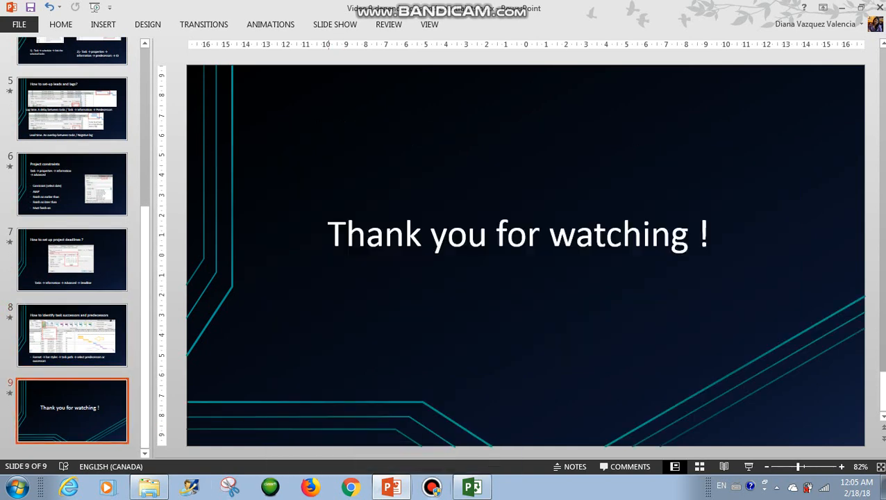
pyautogui.click(432, 486)
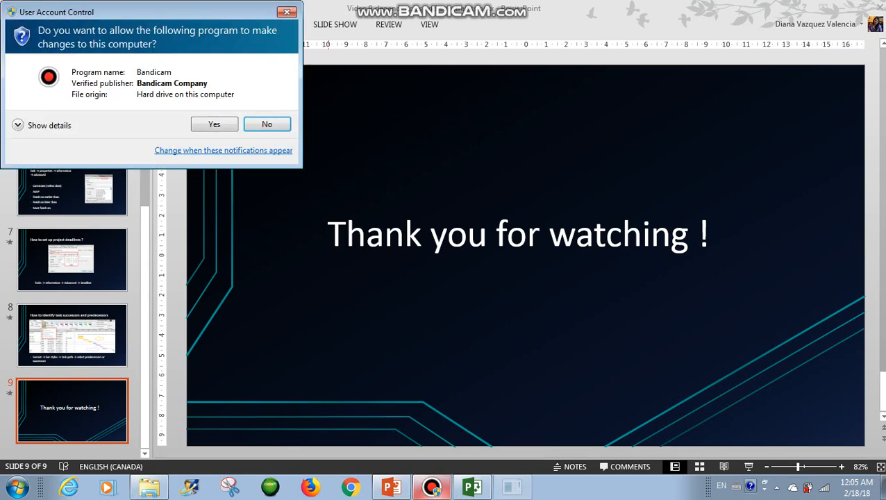
pyautogui.click(214, 123)
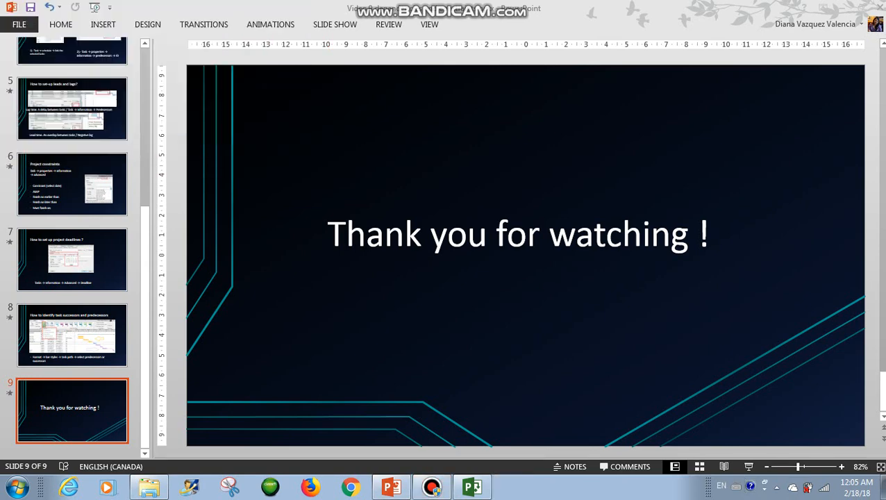